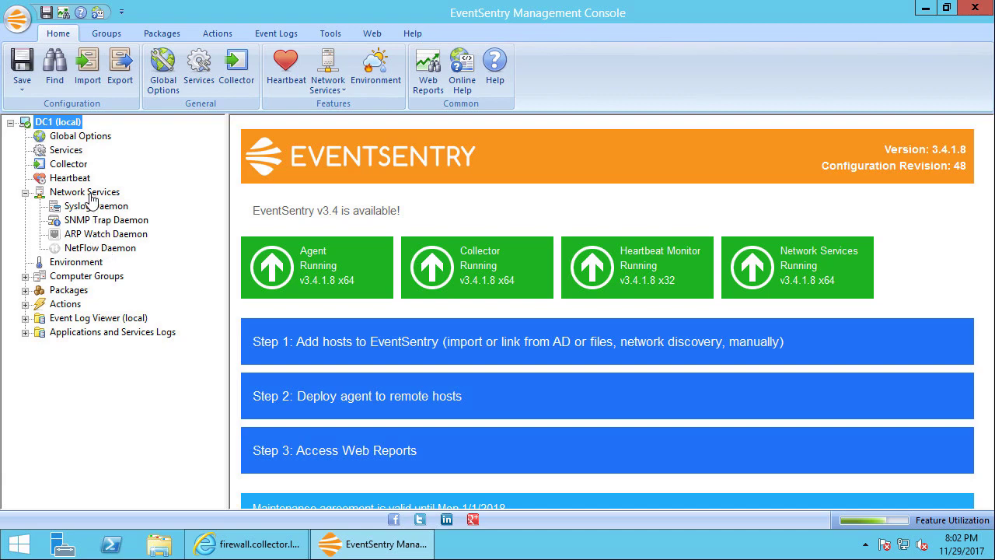
Step: Open the local host's NetFlow Daemon page under Network Services
left_click(83, 248)
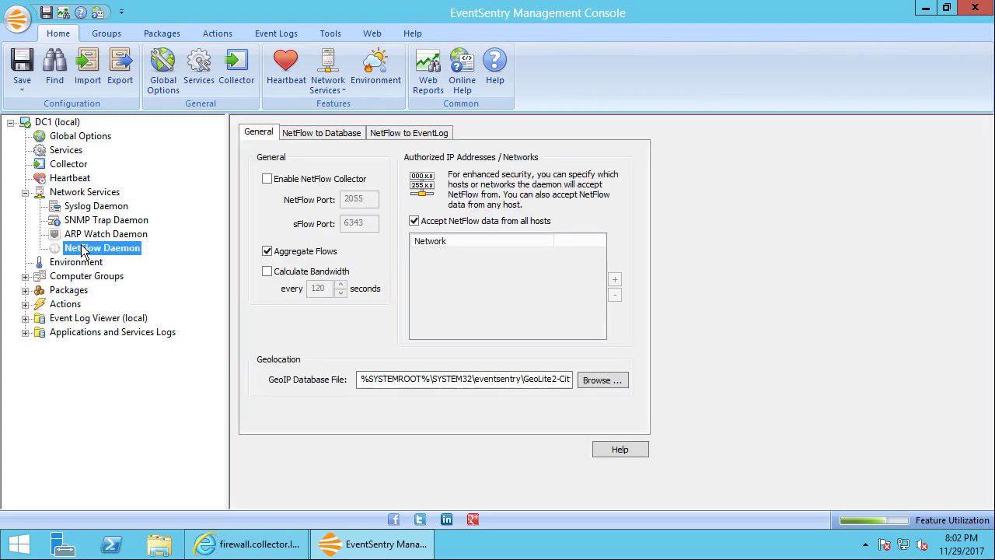
Step: Enable the NetFlow collector with 120-second bandwidth calculation, then view the NetFlow to Database destinations
left_click(330, 181)
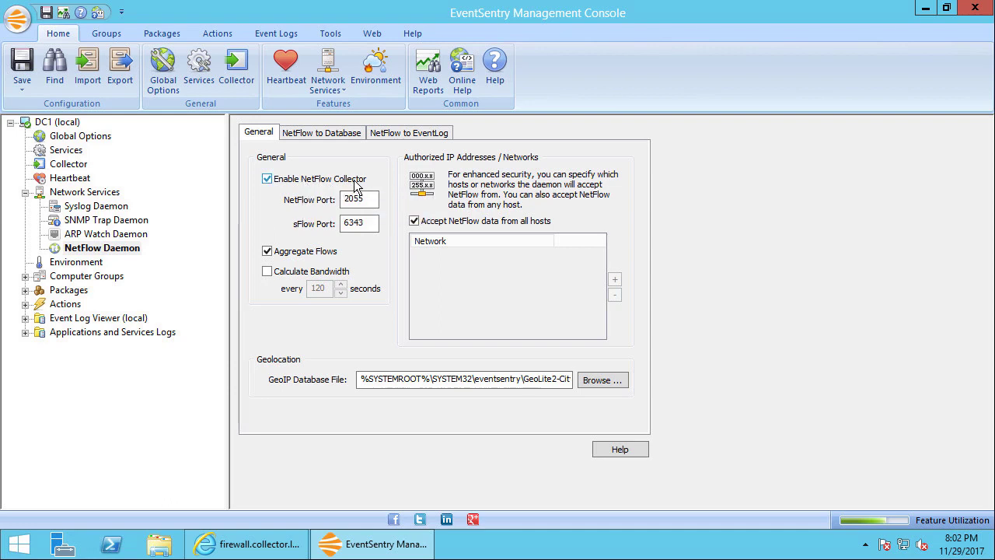
left_click(267, 272)
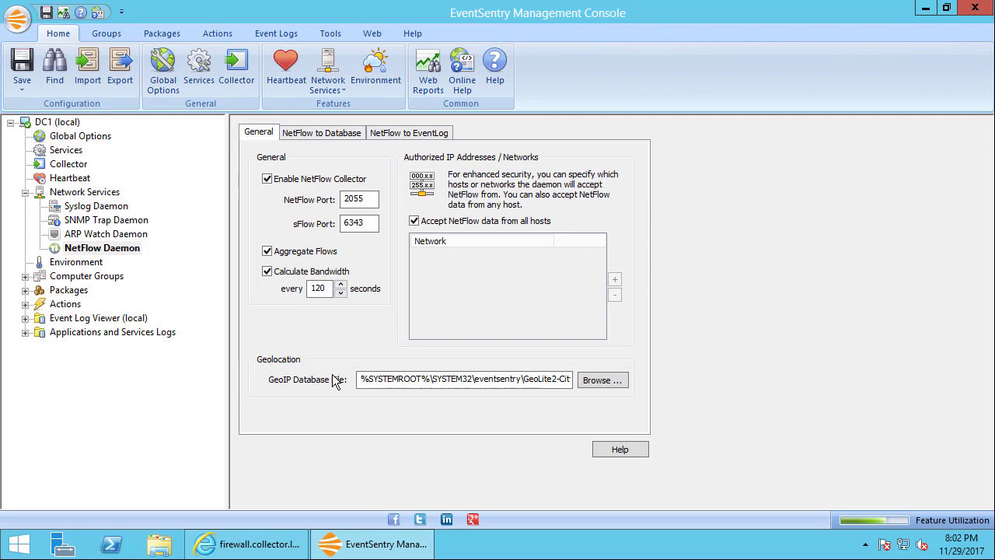
left_click(317, 132)
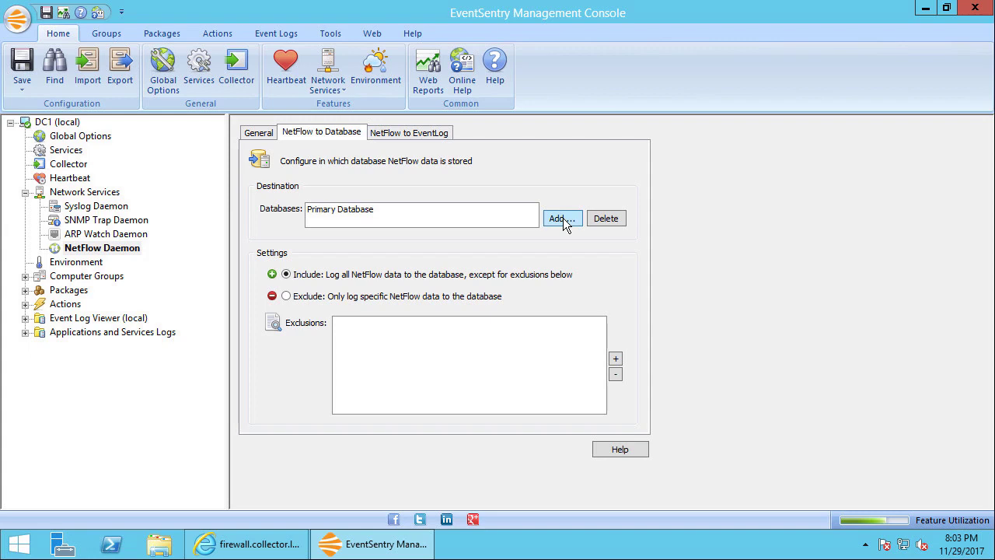
Step: Preview and cancel the NetFlow Filter dialog, set alerts to the APPLICATION log, and return to General
left_click(432, 134)
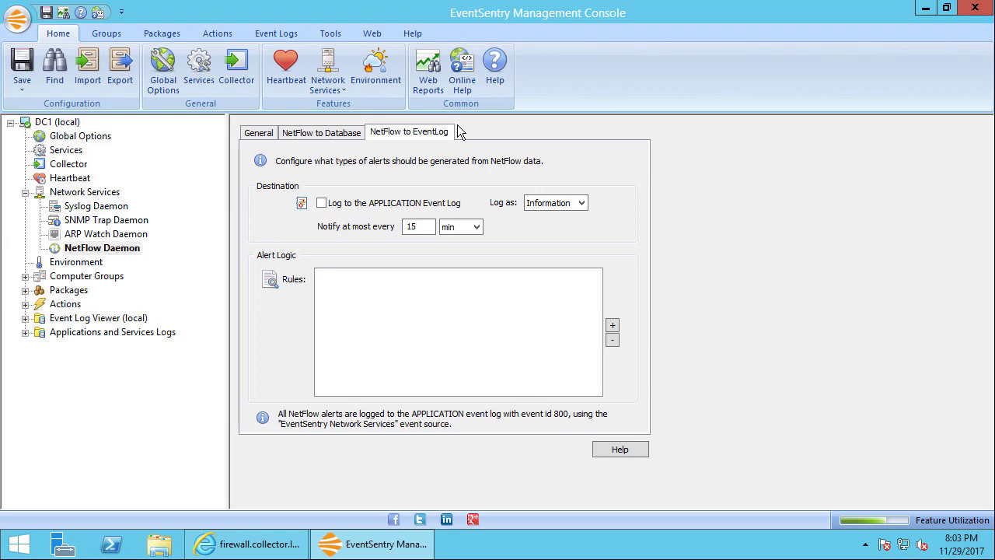
left_click(614, 324)
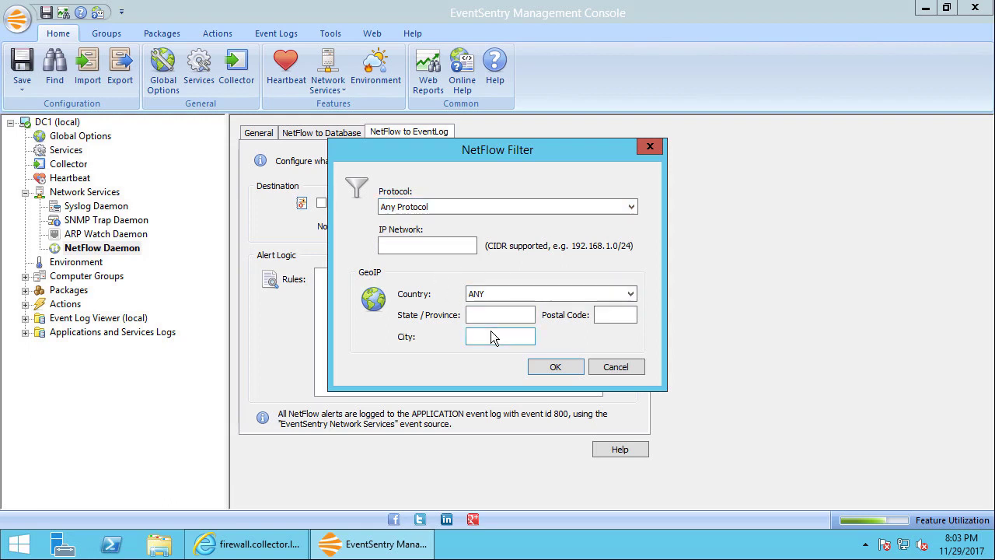
left_click(624, 367)
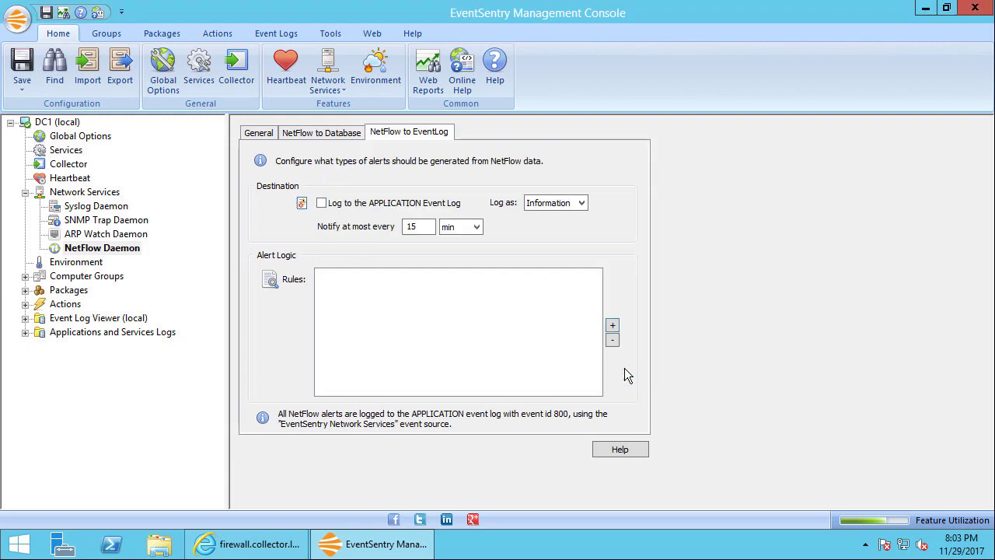
left_click(321, 203)
left_click(263, 133)
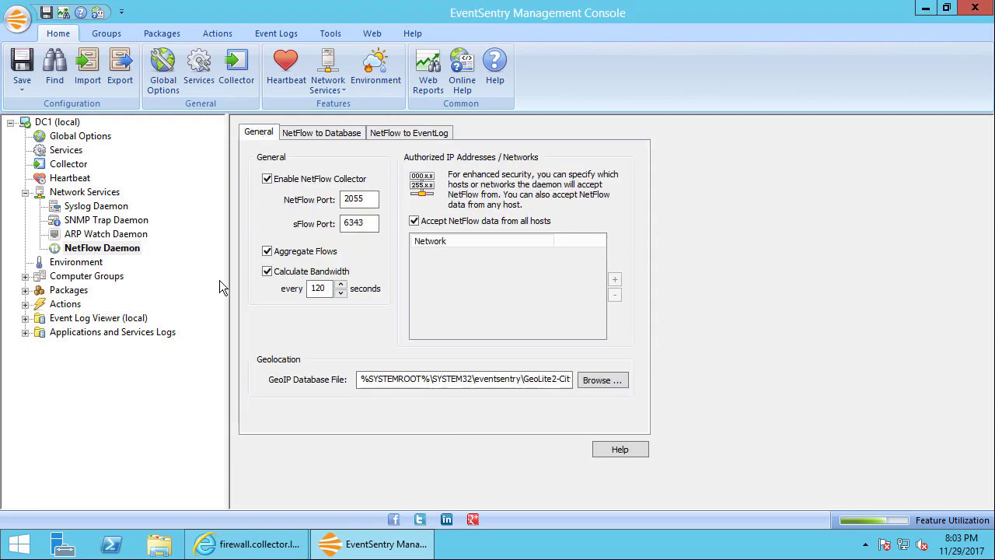
Step: Save the configuration and restart the Network Services service to apply the NetFlow settings
left_click(83, 194)
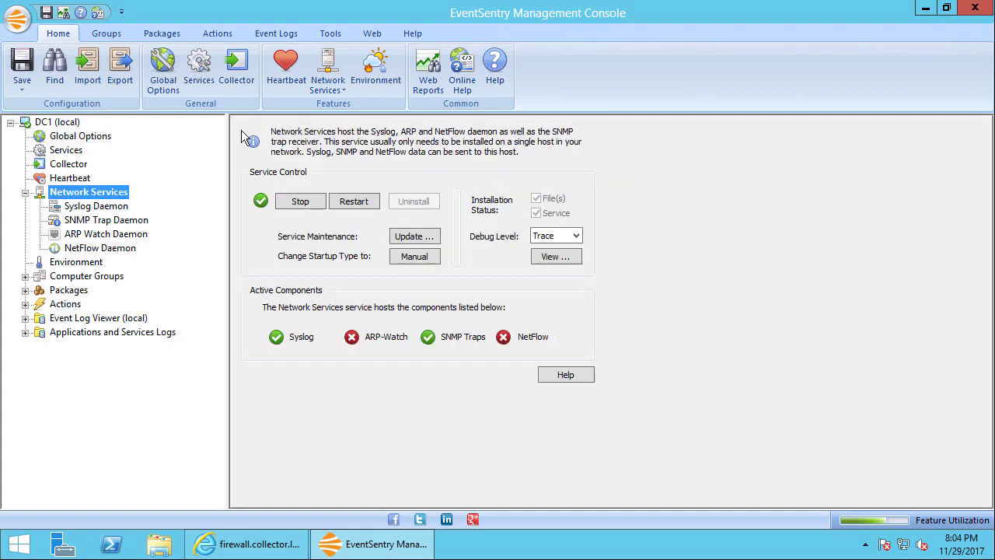
left_click(330, 36)
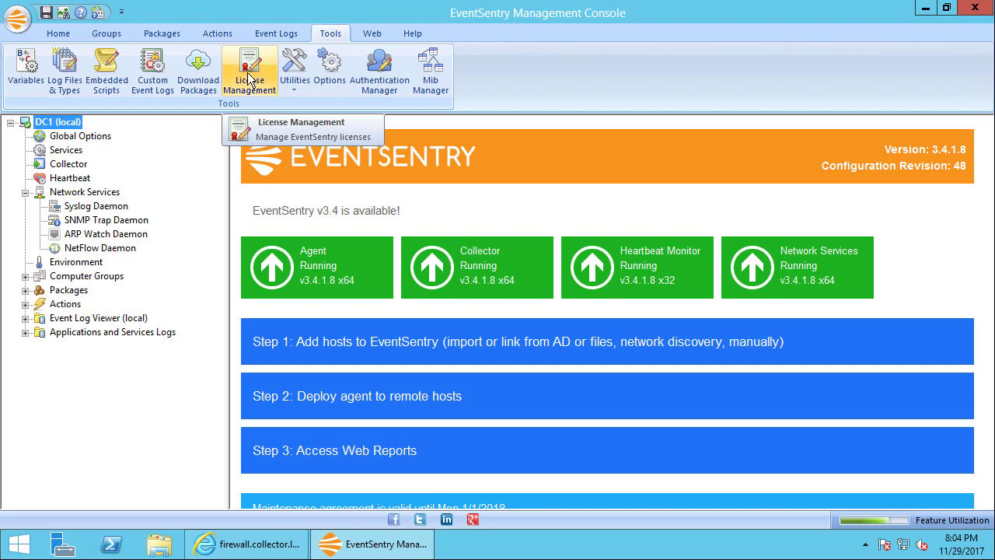
left_click(100, 194)
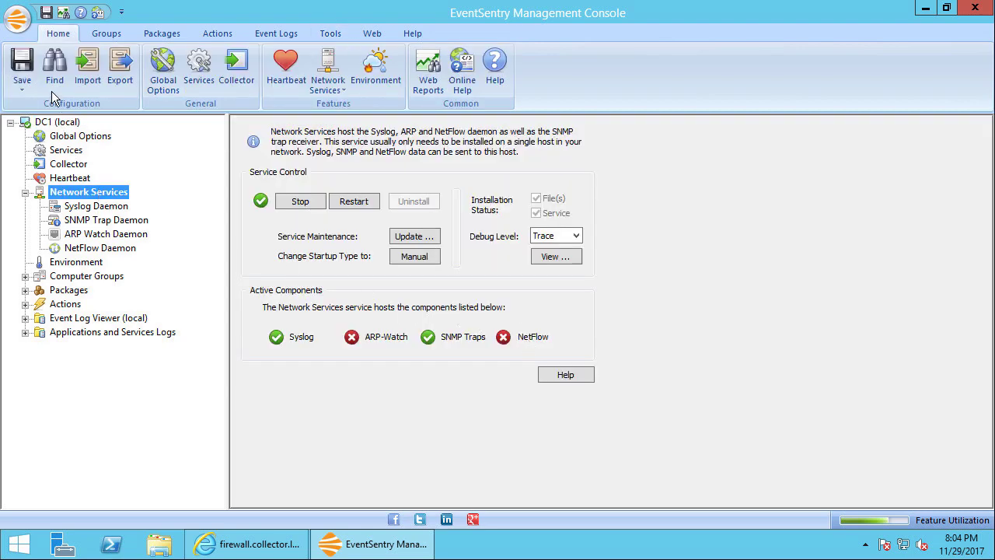
left_click(23, 62)
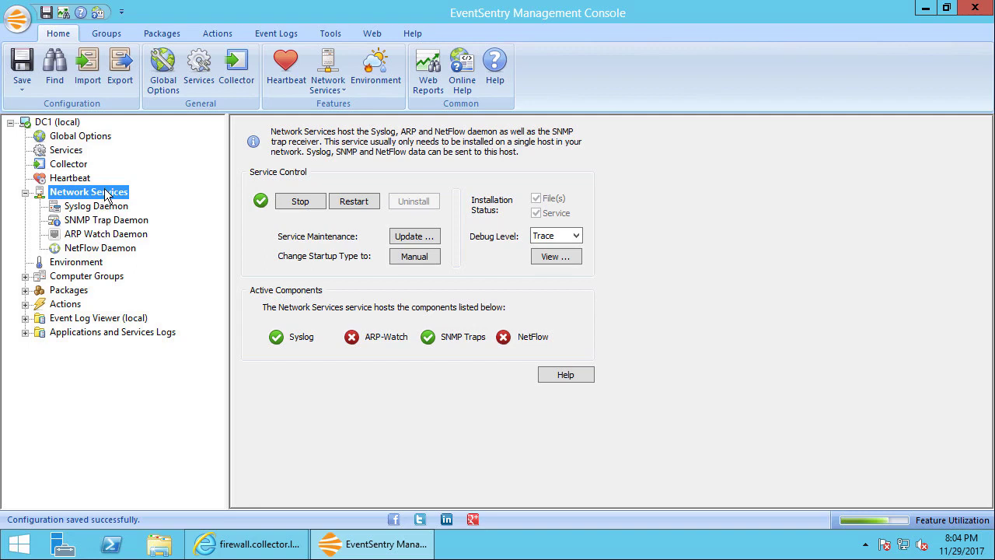
left_click(350, 207)
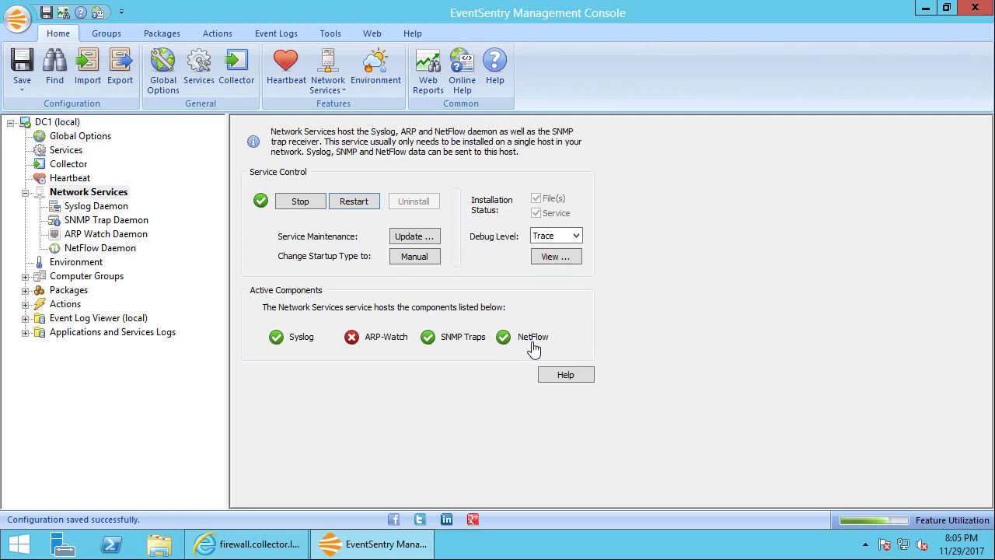
Step: Read the Application log events showing NetFlow on port 2055 and sFlow on 6343
left_click(24, 321)
left_click(88, 332)
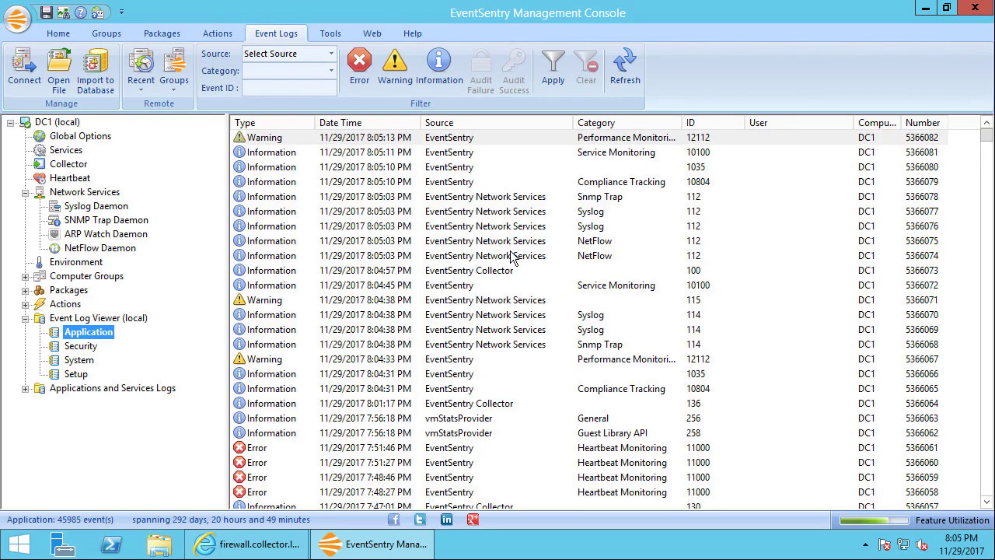
left_click(595, 255)
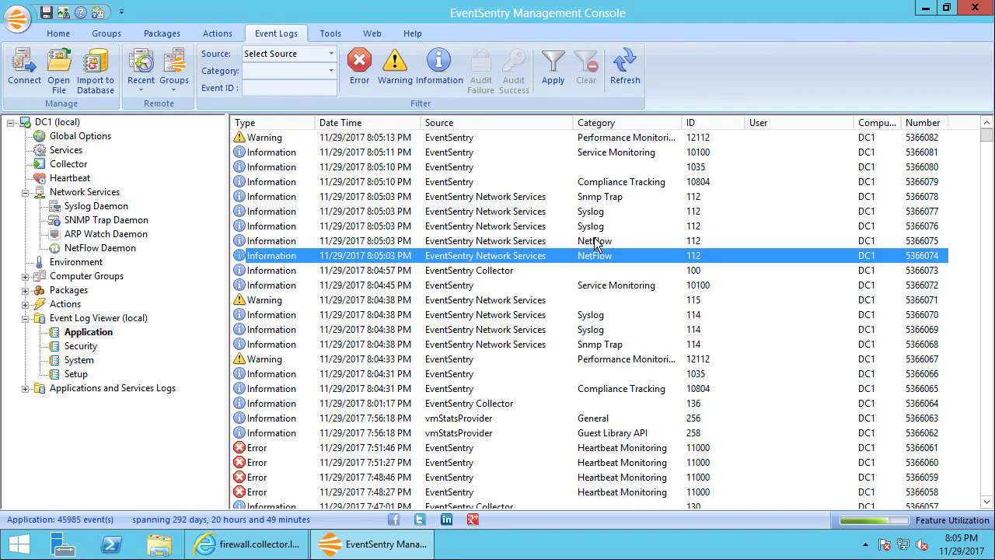
double_click(599, 256)
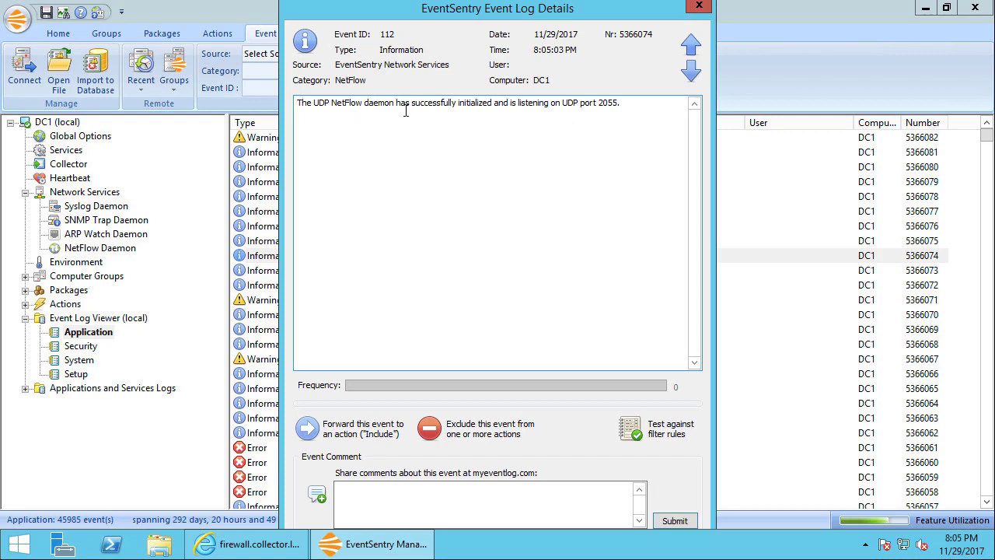
left_click(691, 47)
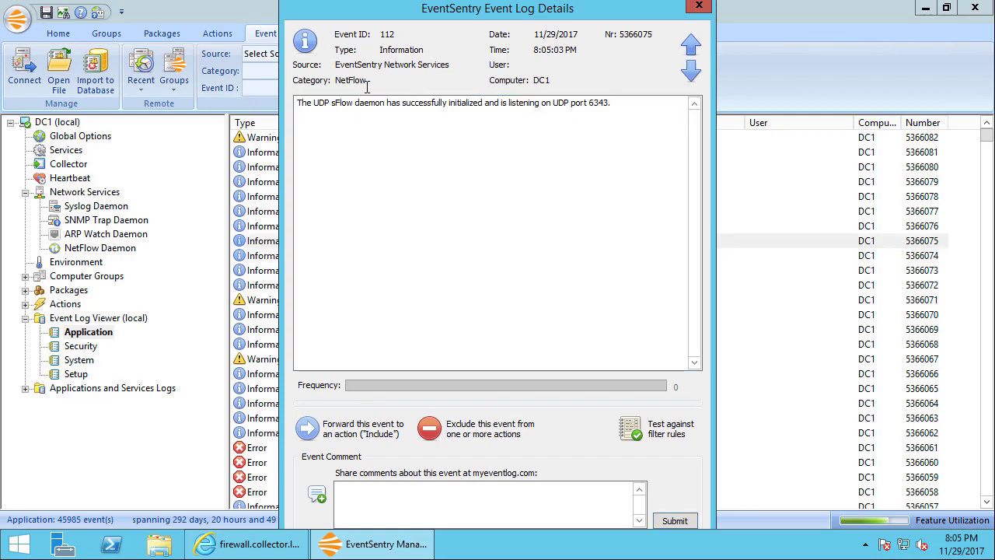
left_click(699, 8)
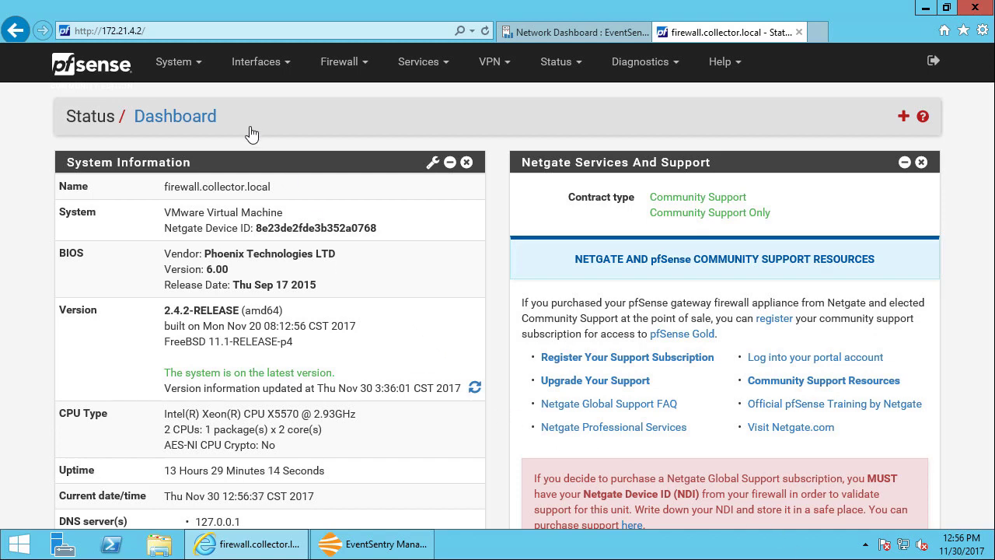
Step: Search the available packages for 'netflow' and install and confirm the softflowd package
left_click(191, 69)
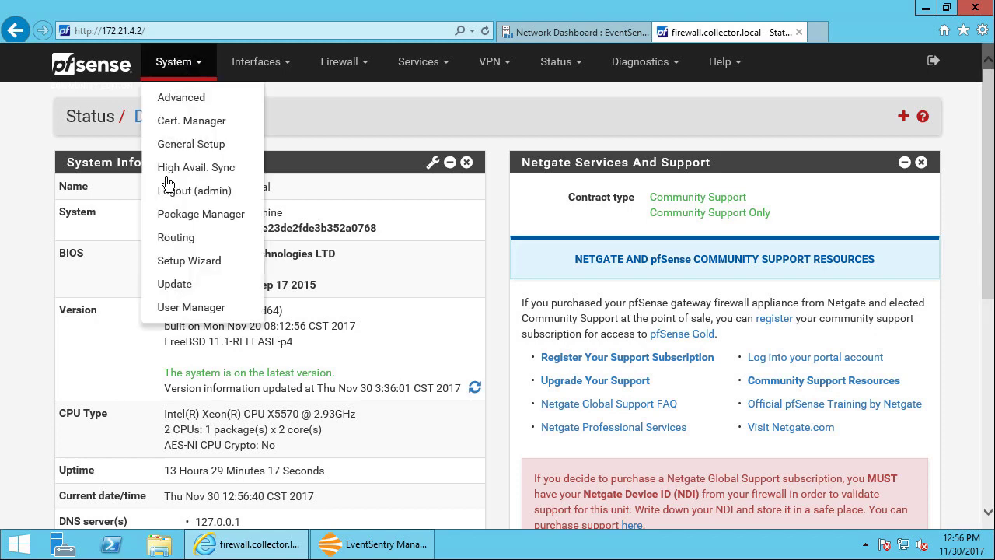
left_click(180, 215)
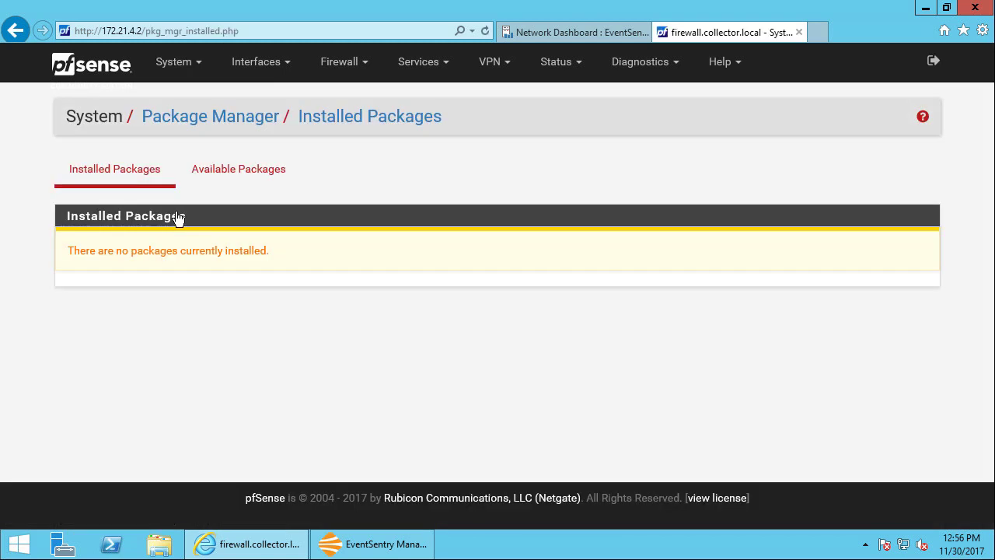
left_click(250, 183)
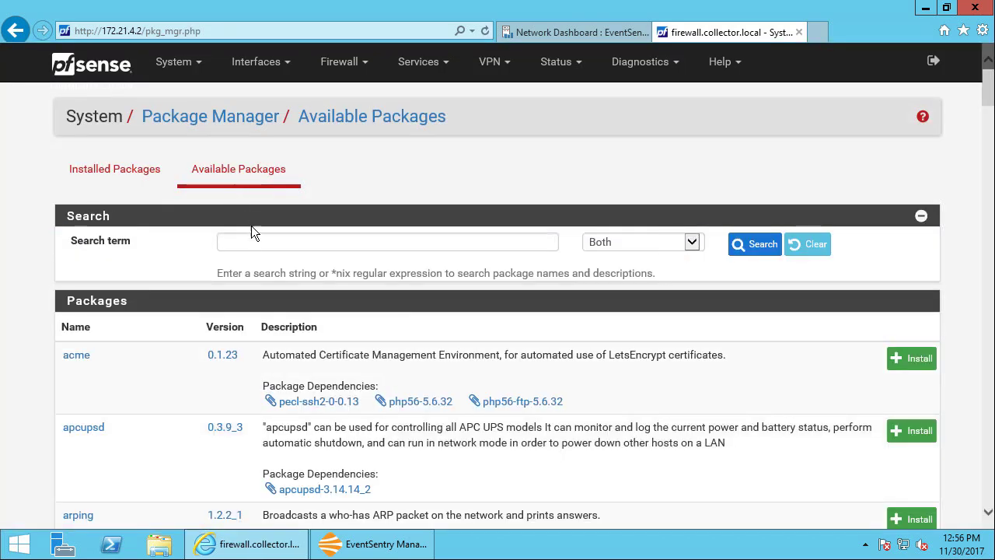
left_click(254, 240)
type("netflow")
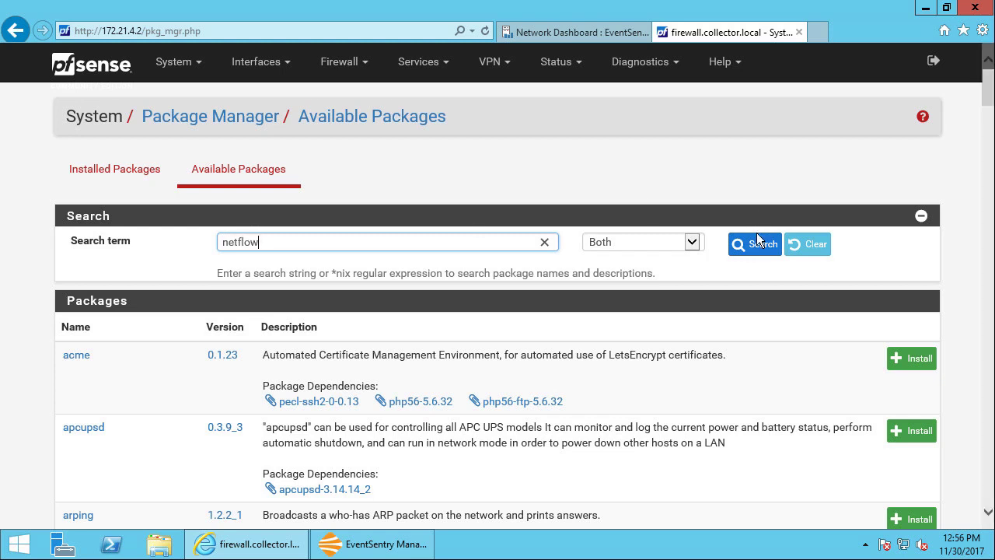
left_click(754, 243)
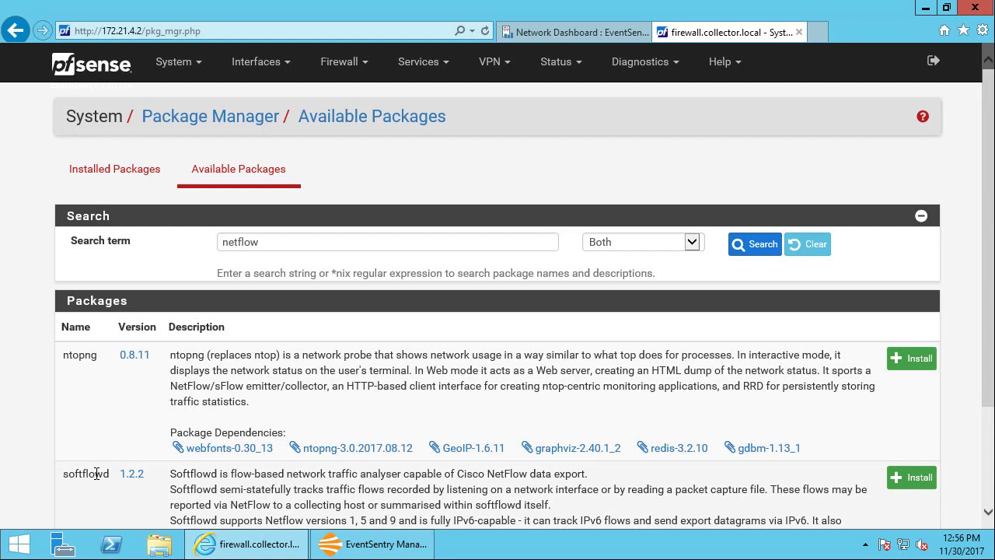
scroll(109, 466, "down", 1)
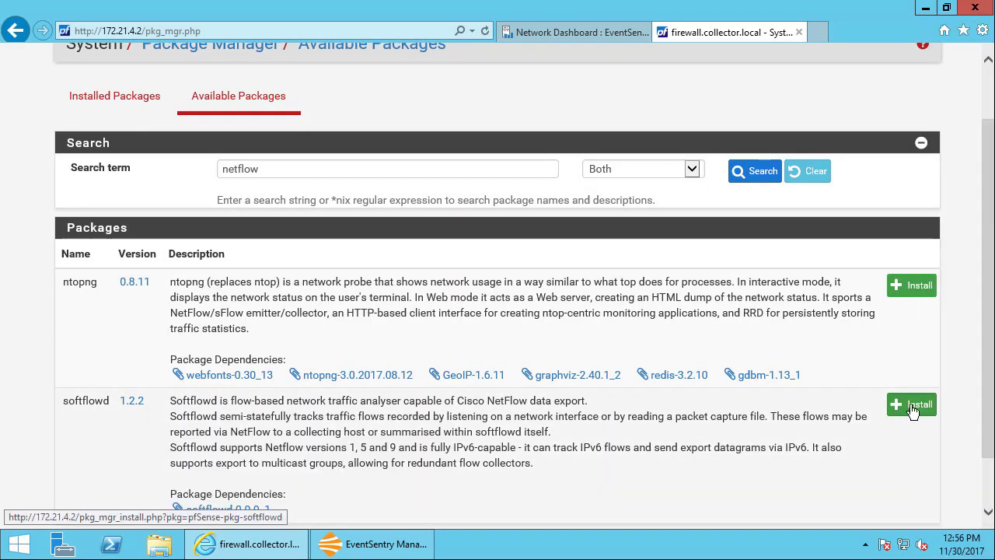
left_click(914, 405)
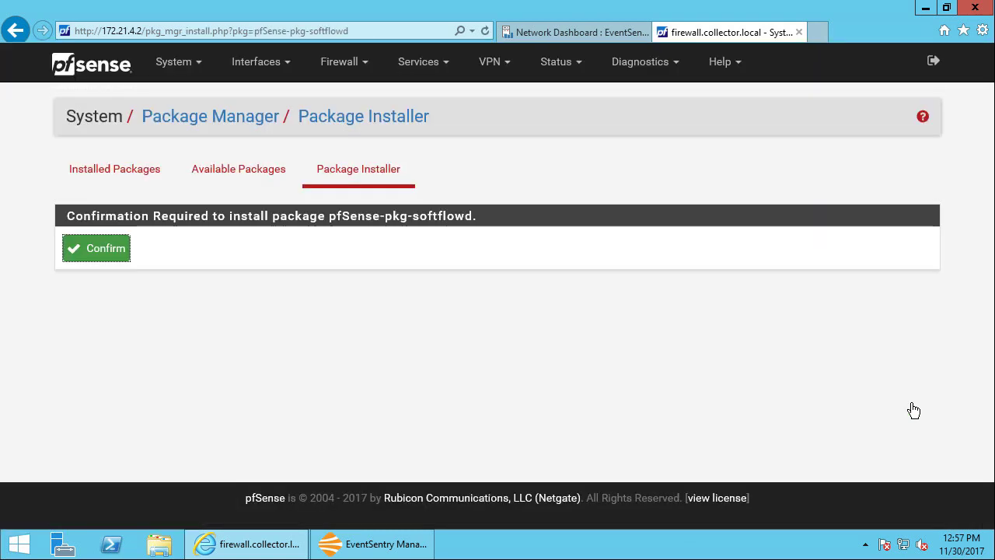
left_click(102, 253)
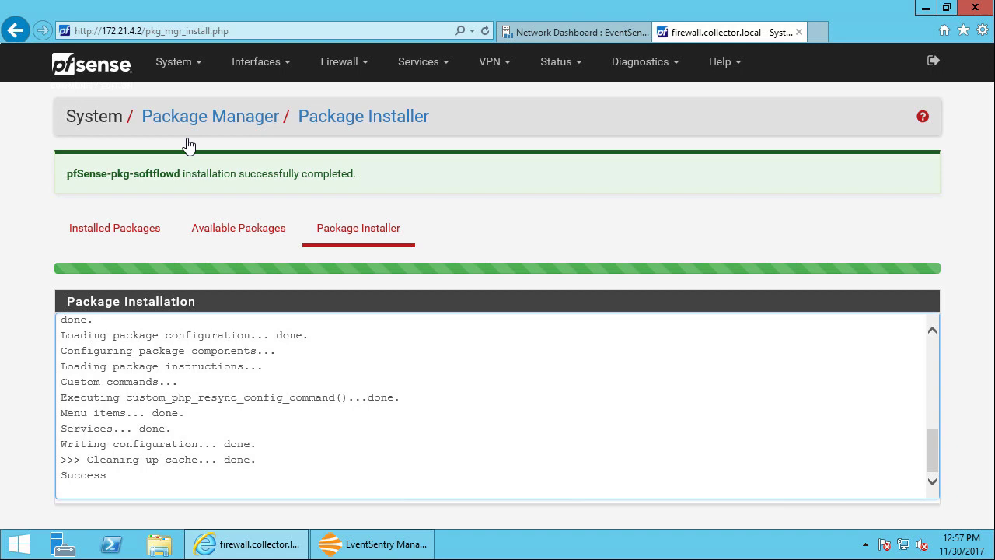
Step: Open Services > softflowd and scroll through its Settings page, then return to the top
left_click(436, 67)
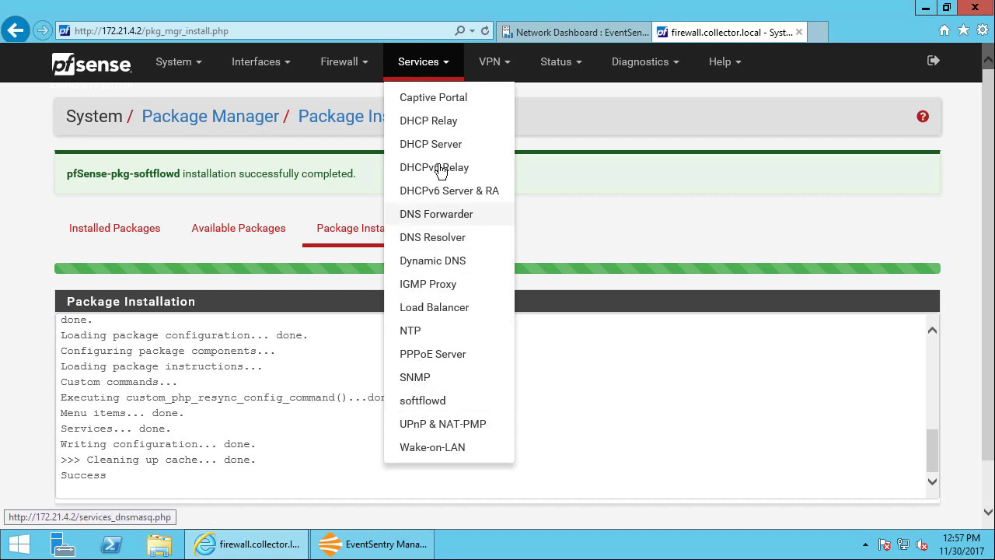
left_click(425, 402)
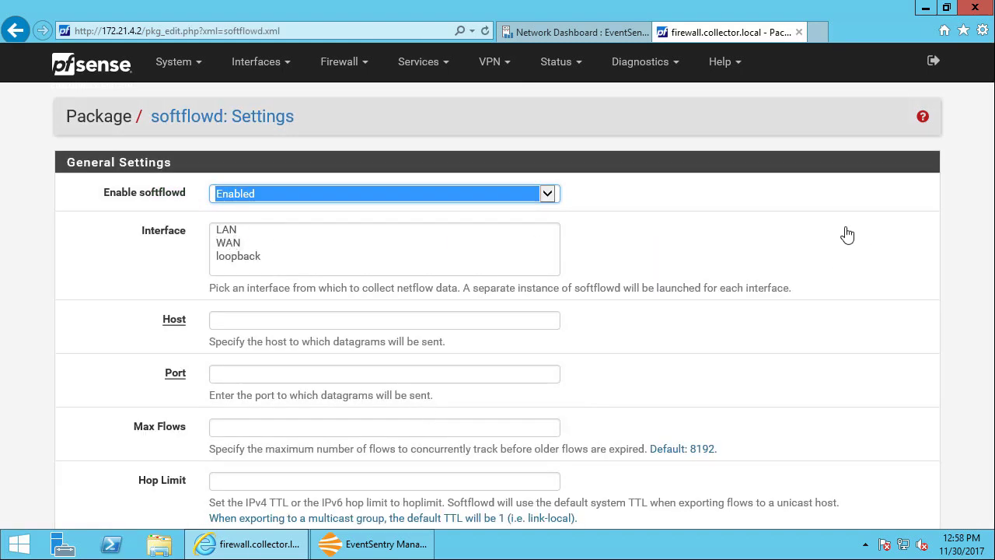
scroll(846, 245, "down", 5)
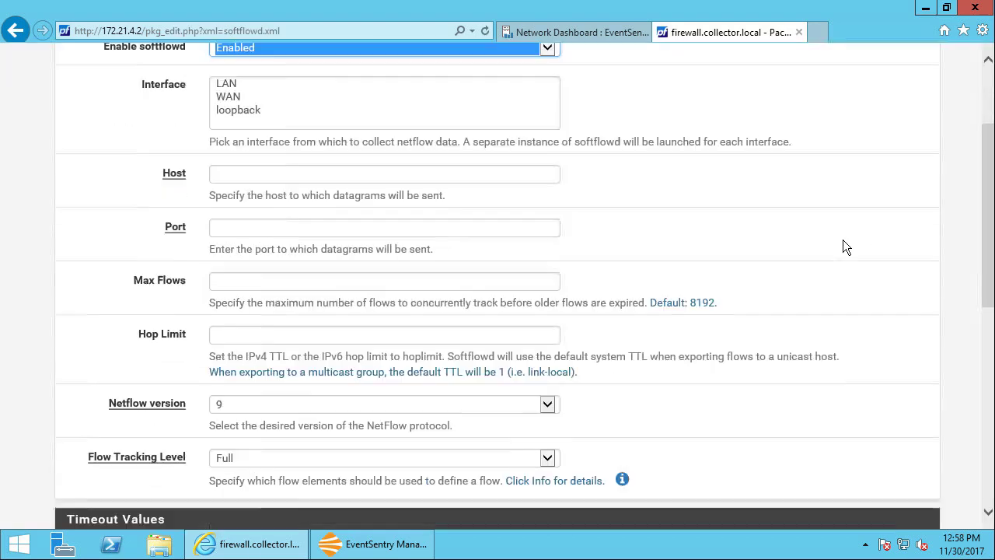
scroll(846, 247, "down", 2)
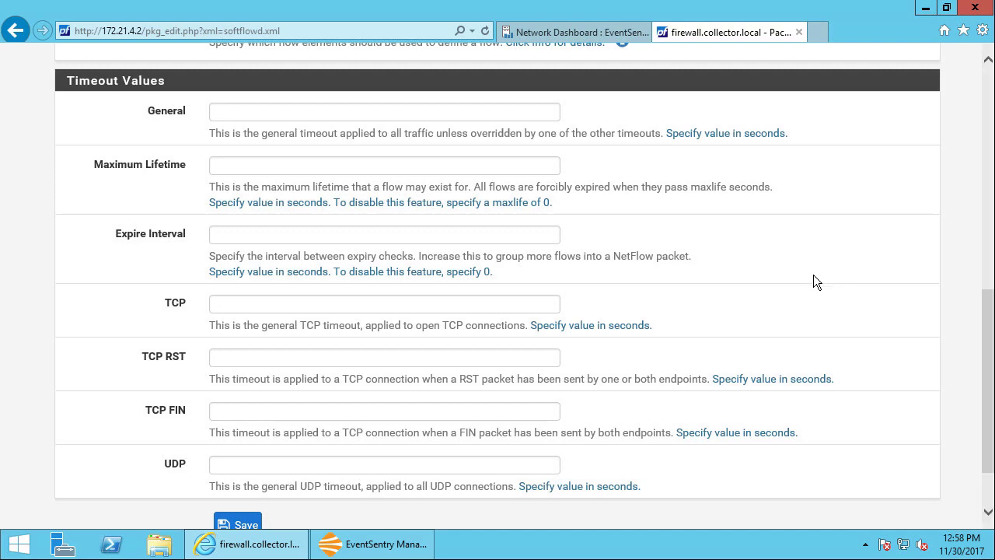
key("Home")
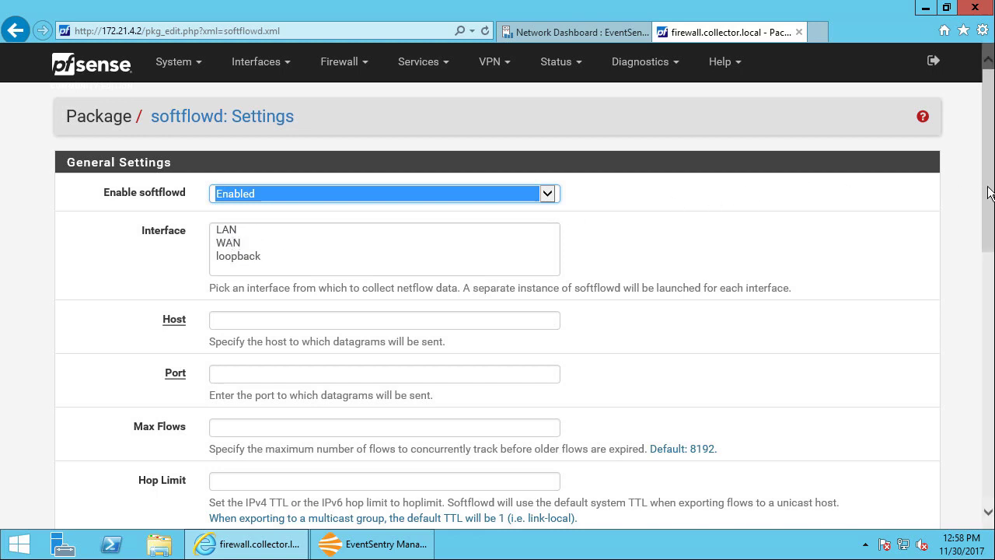
Step: Select LAN, set host 172.21.4.60, port 2055, max flows 8192 and NetFlow version 5
left_click(221, 233)
scroll(719, 322, "down", 1)
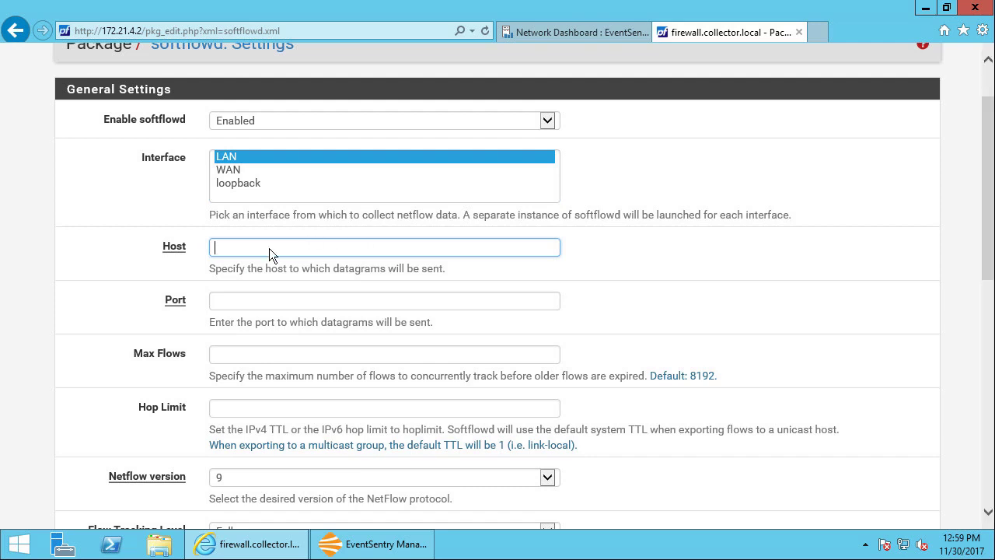
type("172.21.")
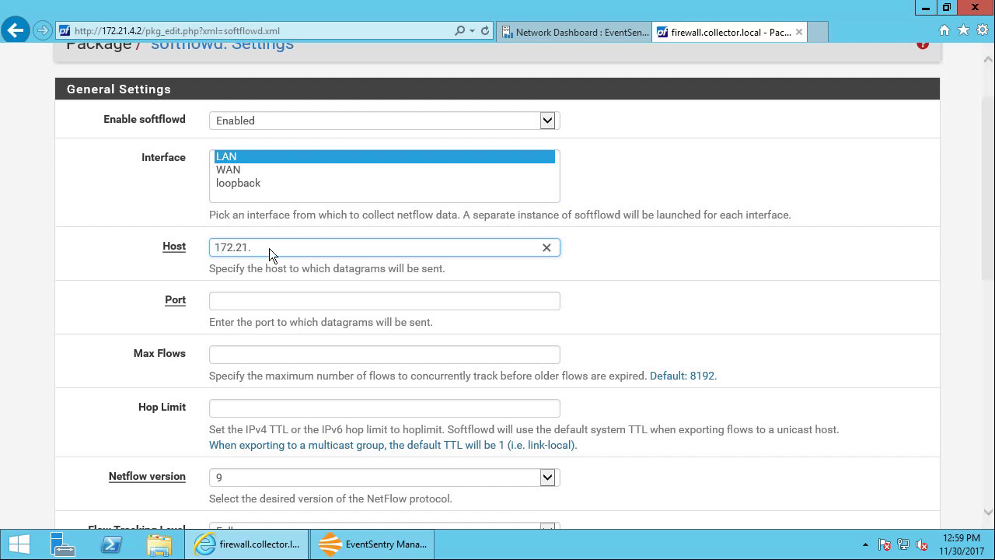
type("4.60")
left_click(297, 300)
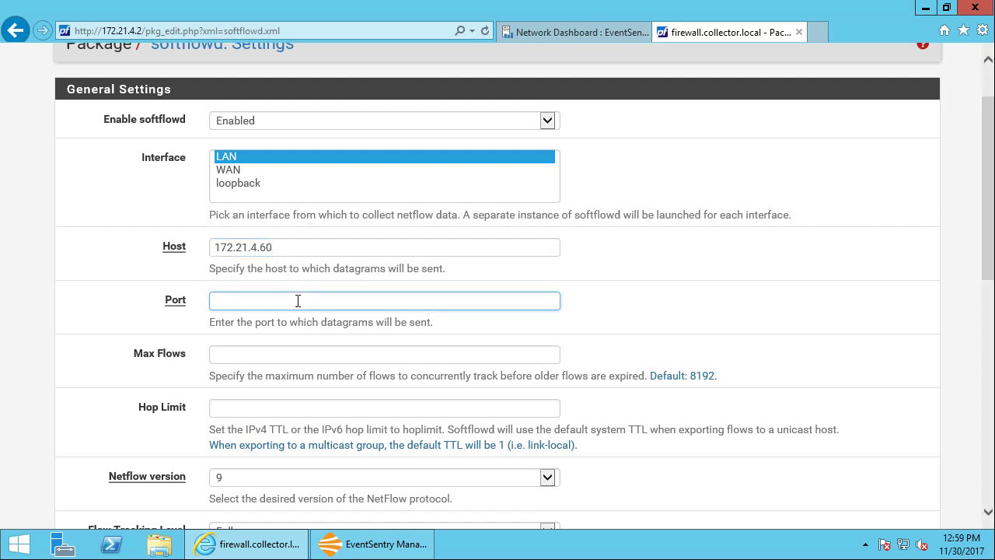
type("2055")
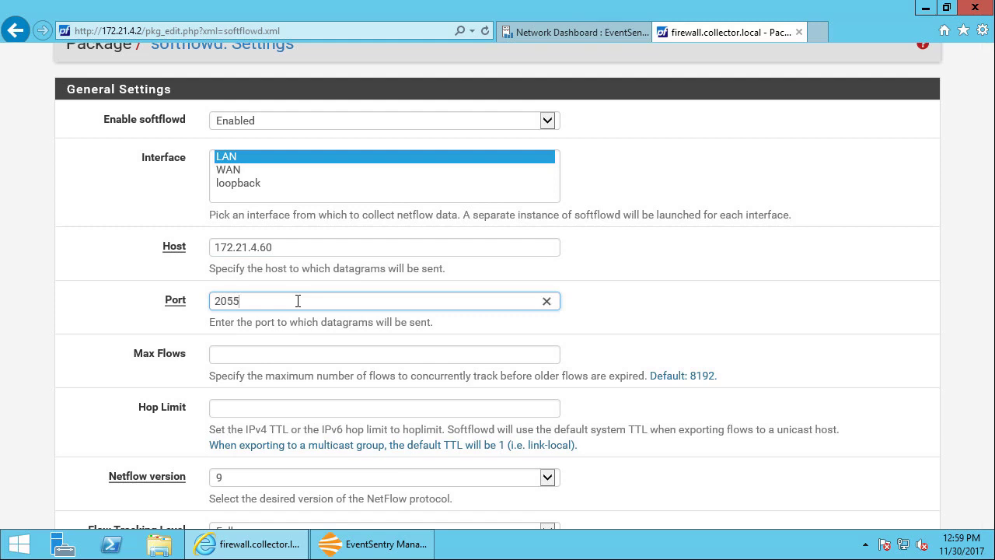
left_click(265, 353)
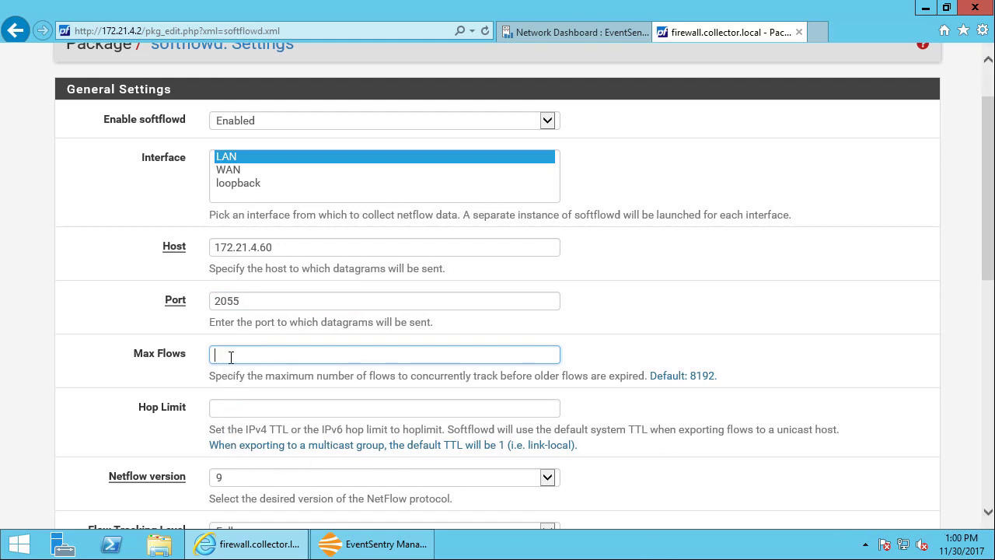
type("8192")
left_click_drag(985, 226, 983, 296)
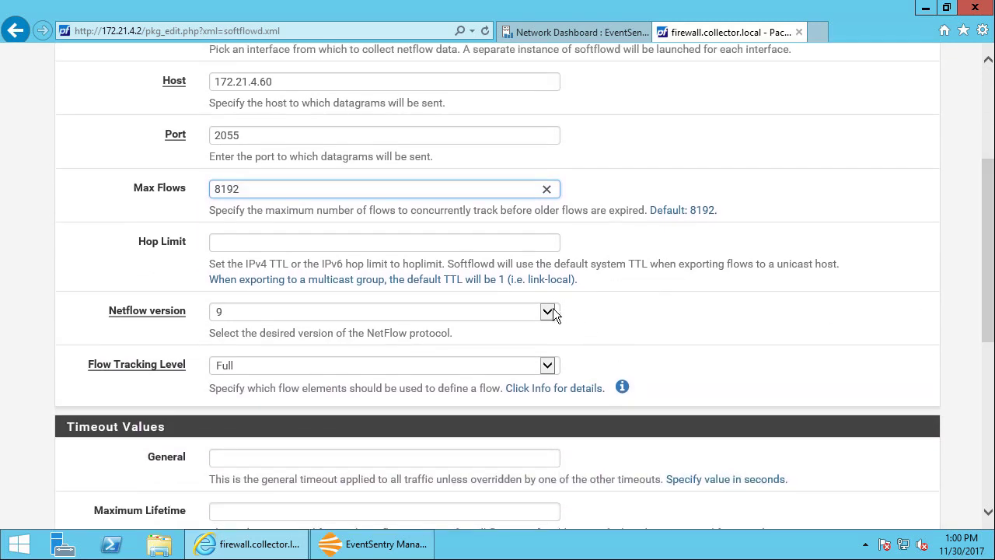
left_click(552, 312)
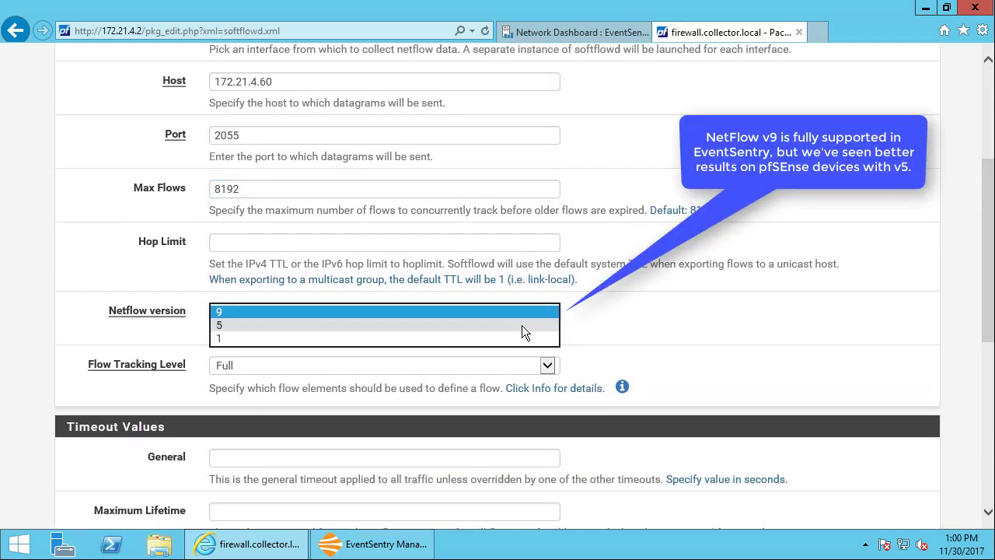
left_click(224, 327)
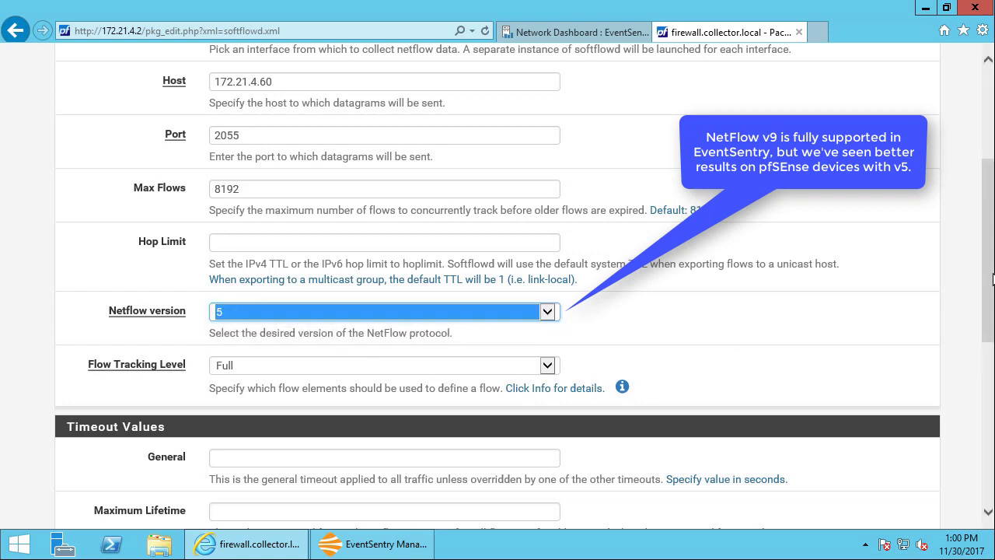
Step: Set maximum lifetime and expire interval to 60 seconds and save the softflowd settings
scroll(987, 265, "down", 2)
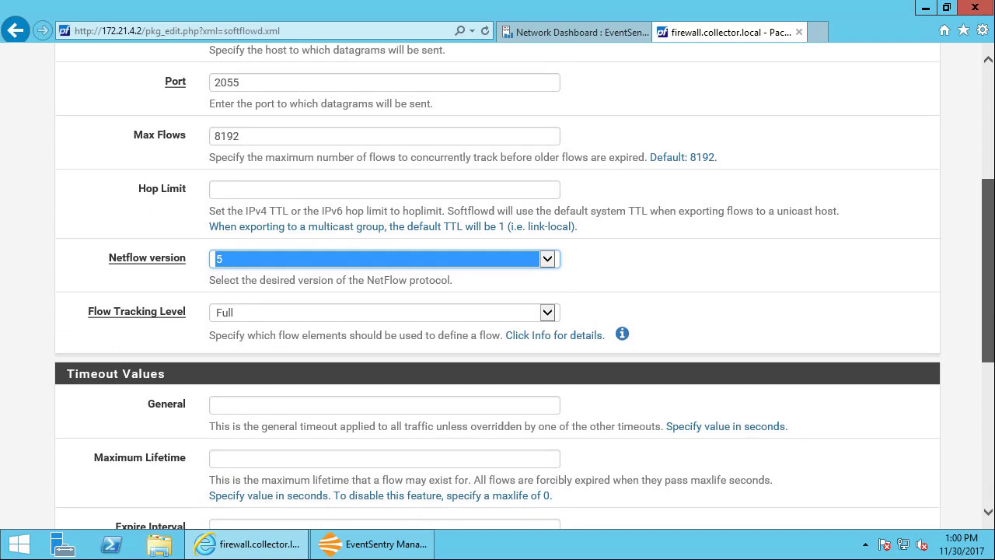
scroll(498, 284, "down", 3)
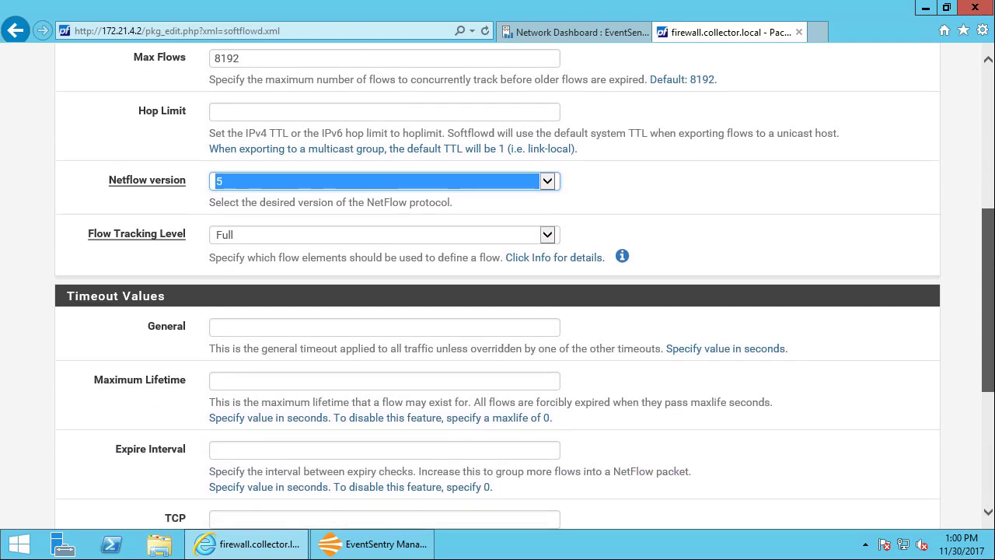
scroll(497, 284, "down", 5)
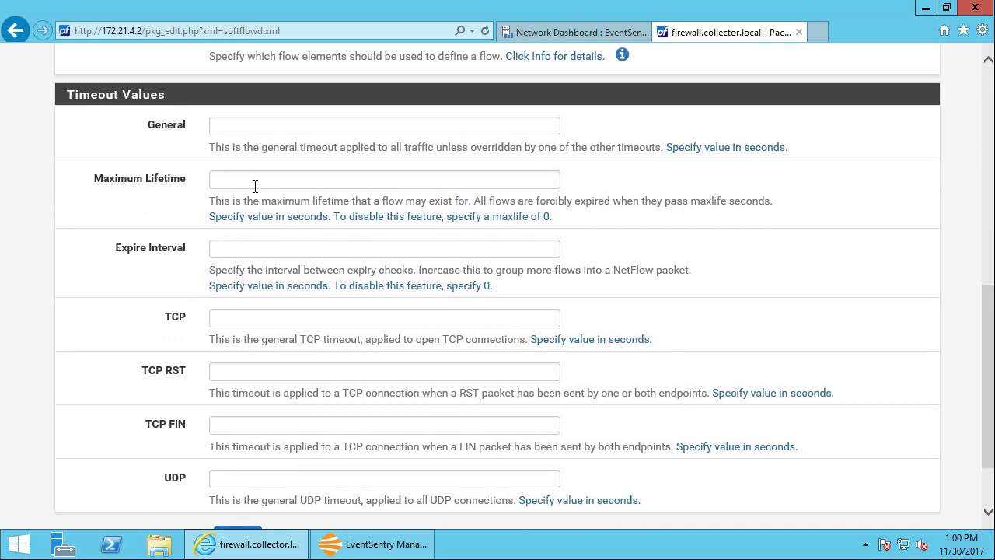
left_click(250, 180)
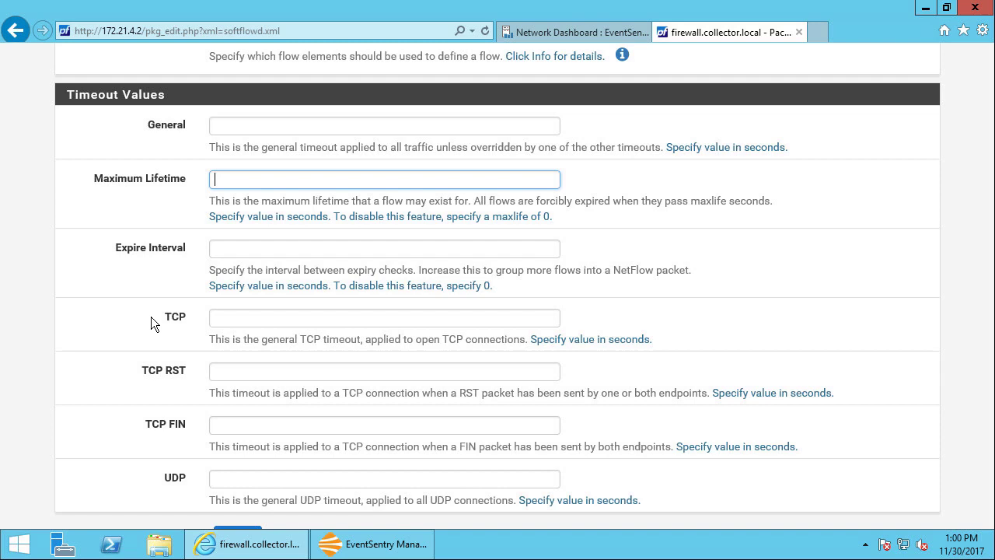
type("60")
left_click(328, 245)
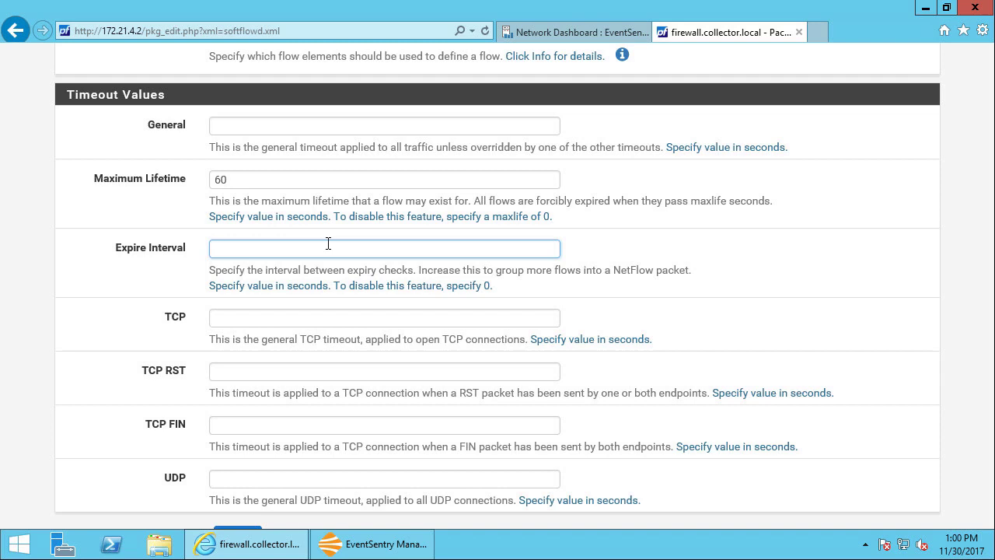
type("60")
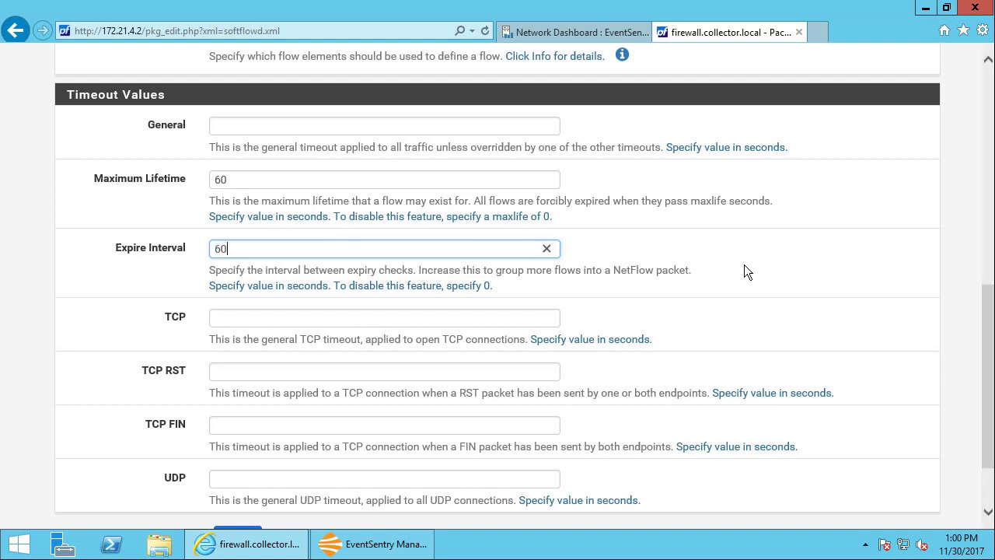
left_click_drag(992, 336, 988, 392)
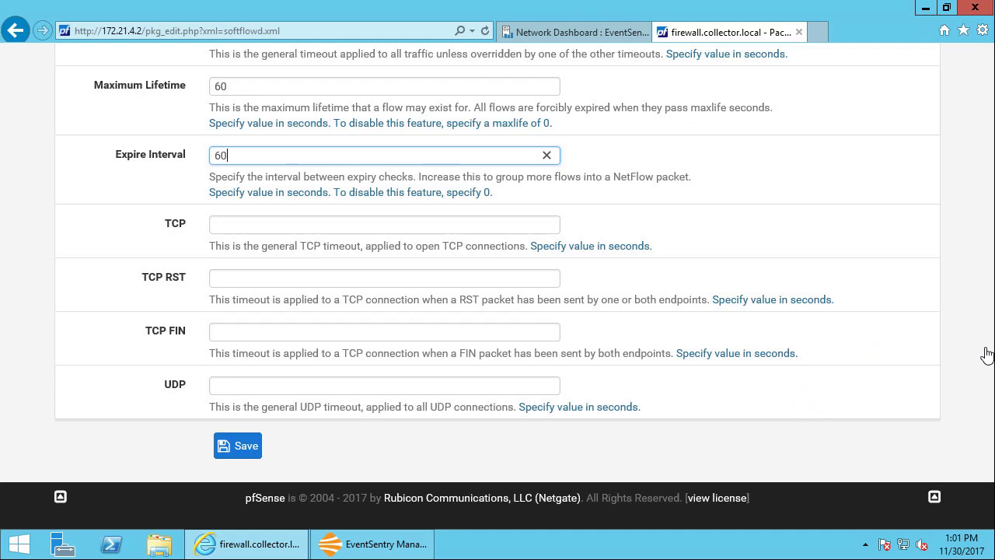
left_click_drag(992, 367, 980, 165)
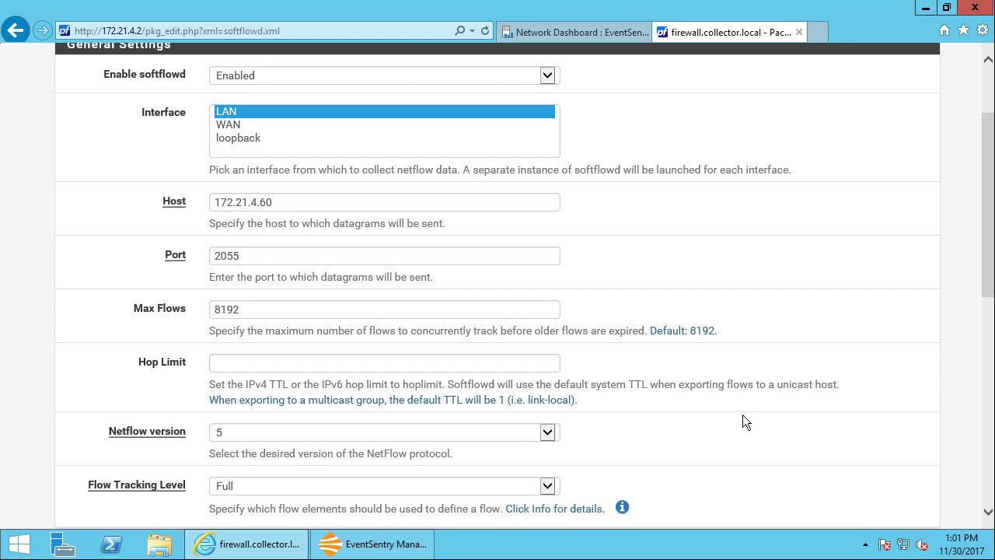
left_click_drag(987, 311, 987, 490)
left_click(236, 448)
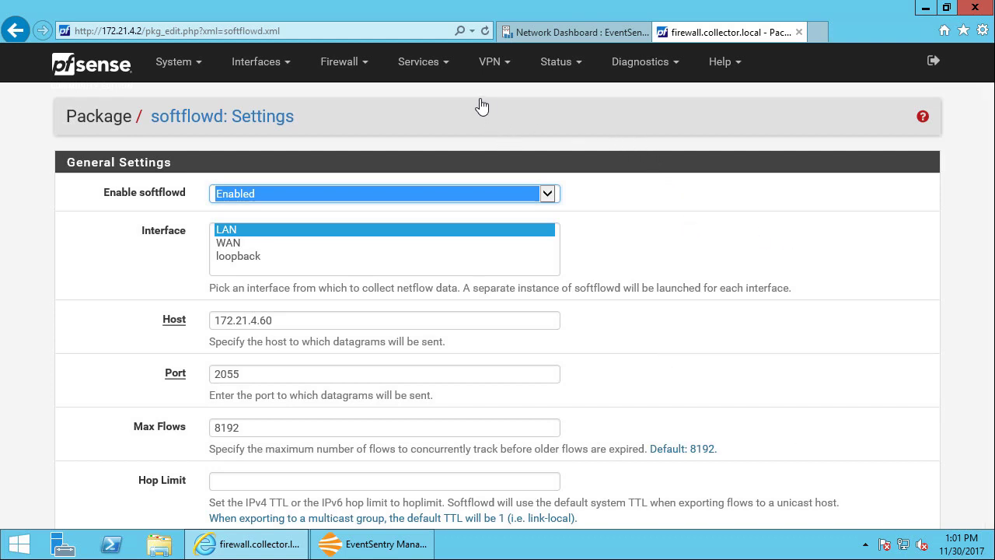
Step: Start the stopped softflowd service from Status > Services
left_click(565, 66)
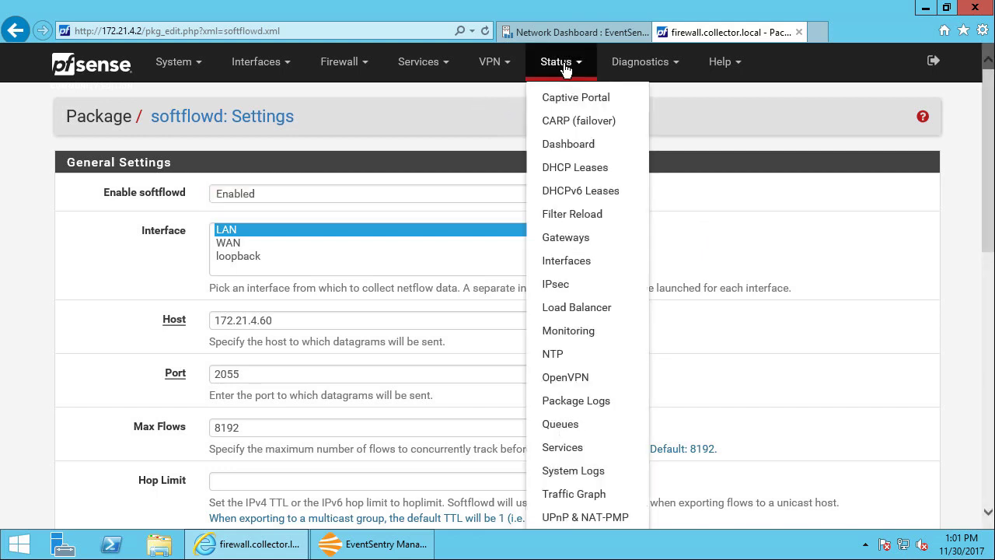
left_click(589, 451)
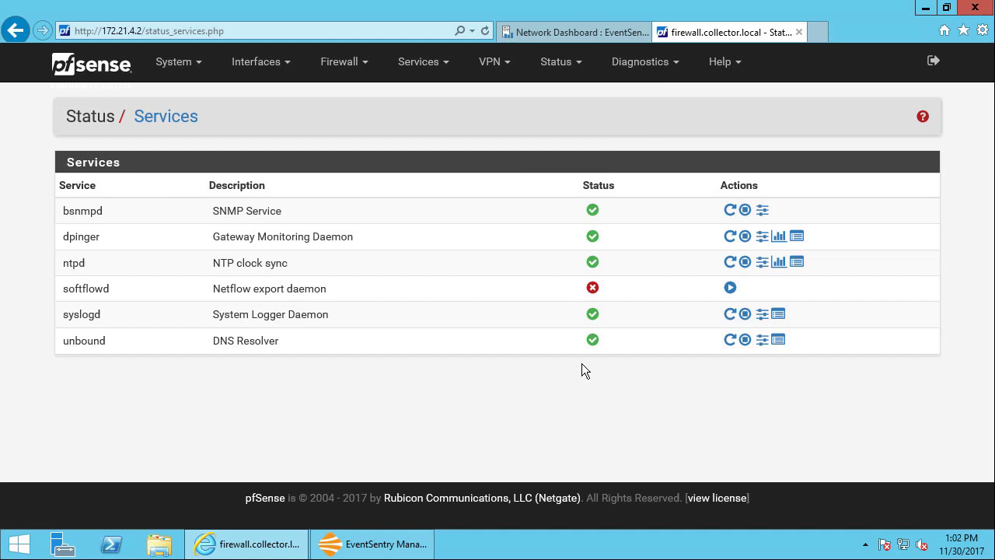
mouse_move(593, 285)
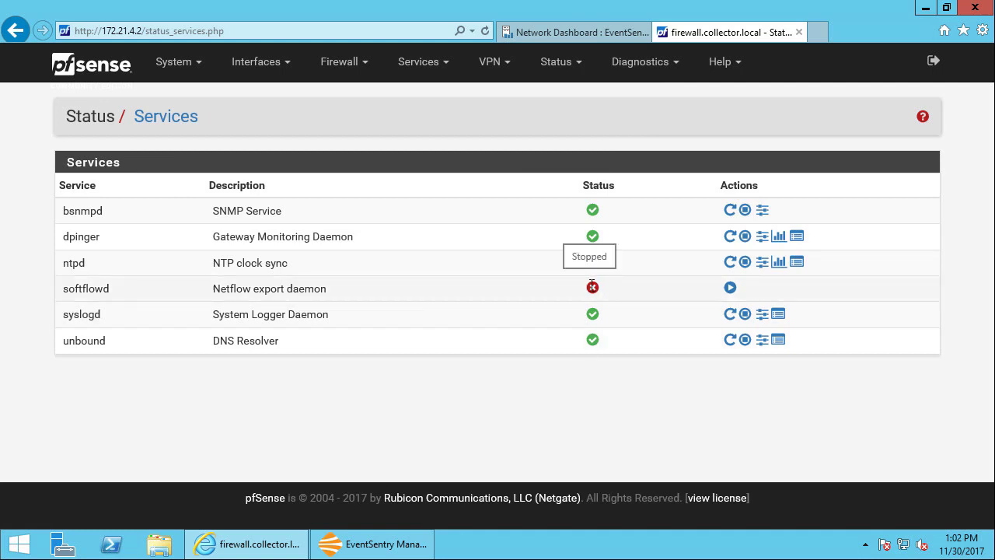
left_click(730, 287)
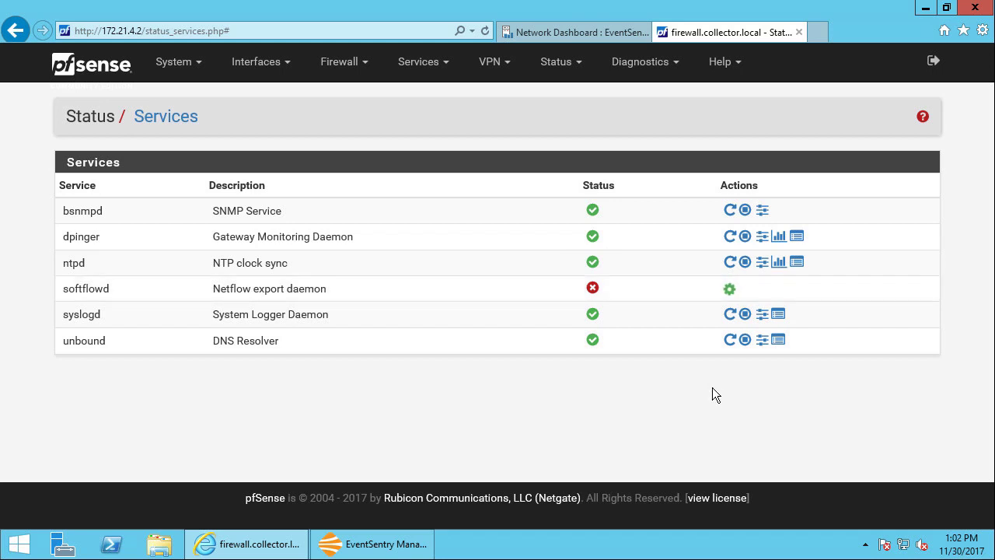
Step: Re-save the softflowd settings, then set softflowd to Disabled and save
left_click(417, 66)
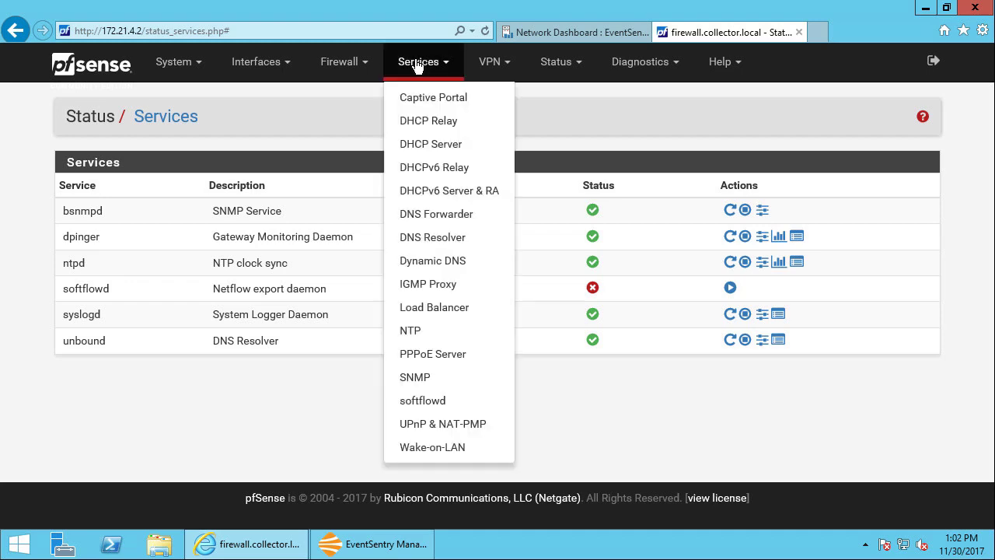
left_click(454, 402)
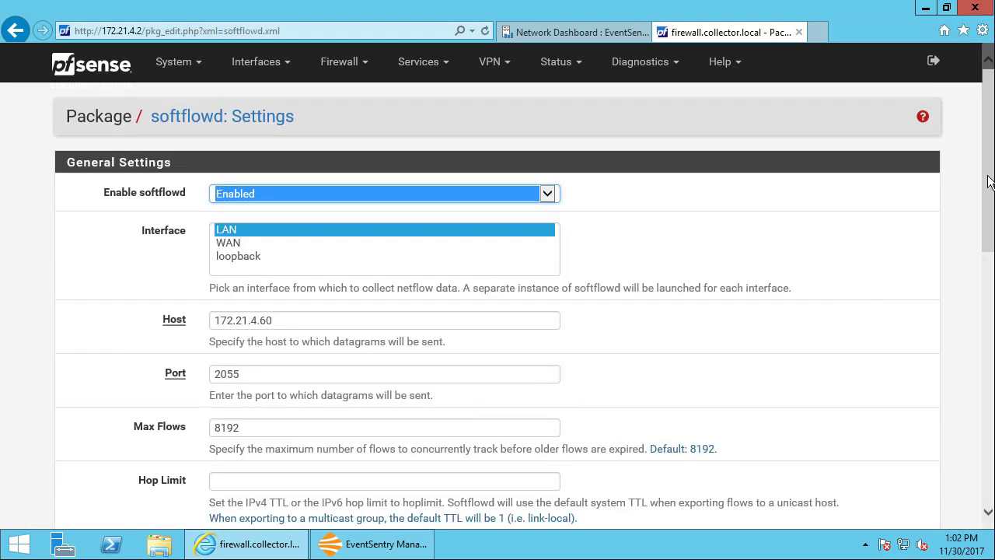
left_click_drag(987, 181, 975, 458)
left_click(233, 447)
left_click(545, 193)
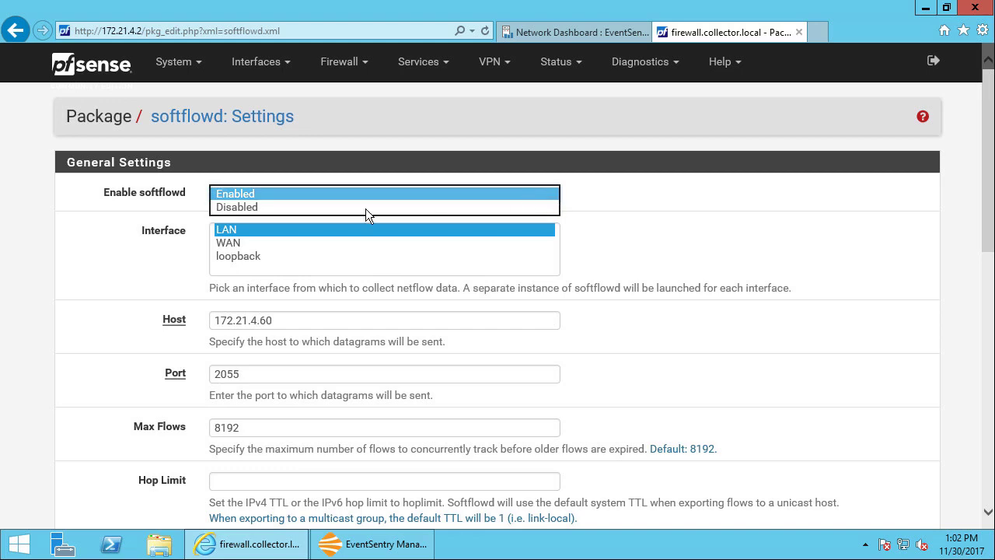
left_click(323, 206)
scroll(895, 280, "down", 7)
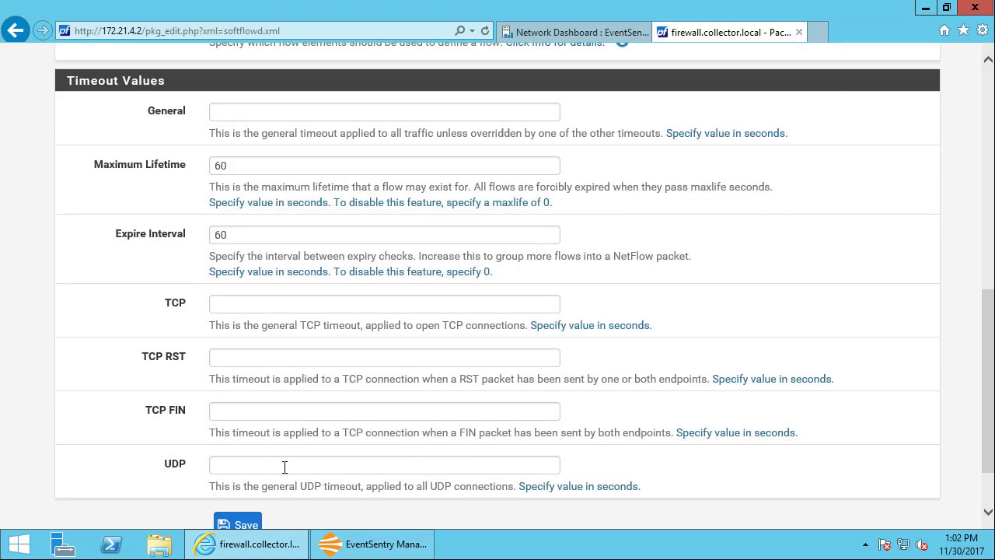
left_click(237, 523)
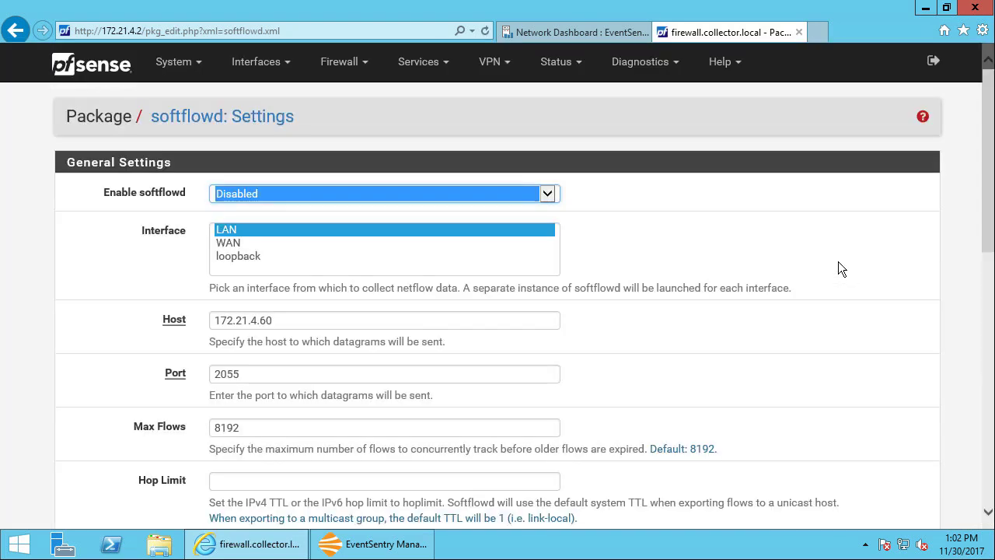
Step: Set softflowd back to Enabled on LAN, save, and check it is running in Status > Services
left_click(547, 196)
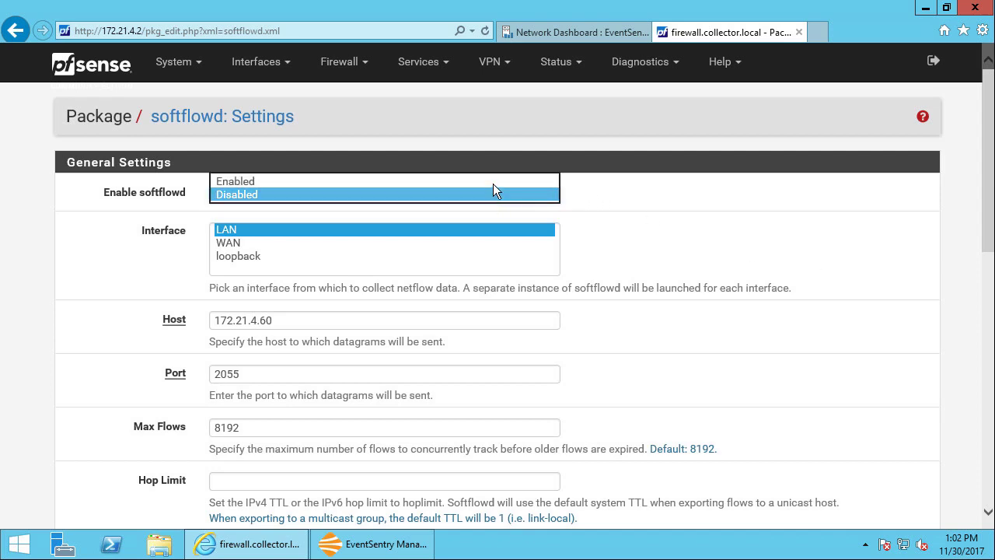
left_click(493, 182)
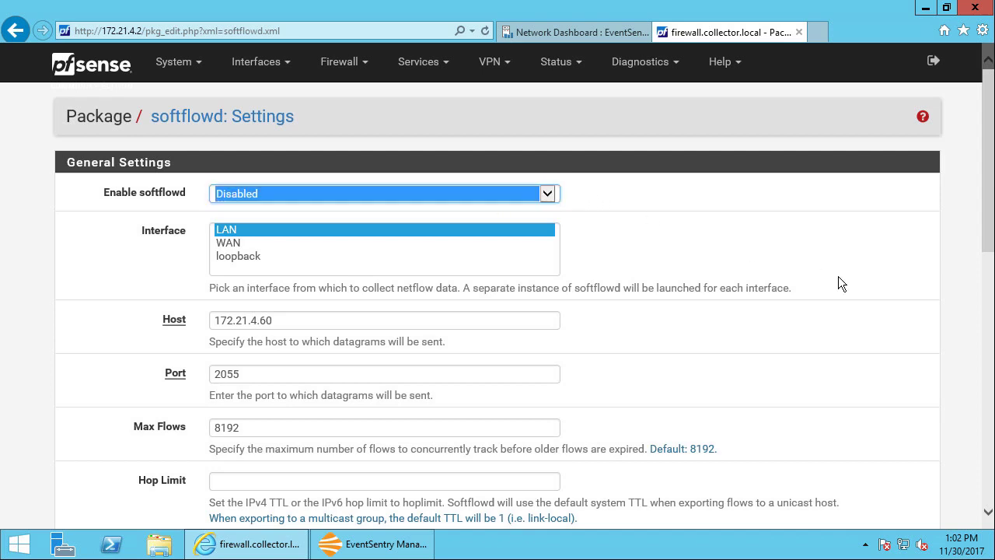
left_click(266, 239)
left_click(266, 228)
left_click(744, 230)
scroll(702, 289, "down", 8)
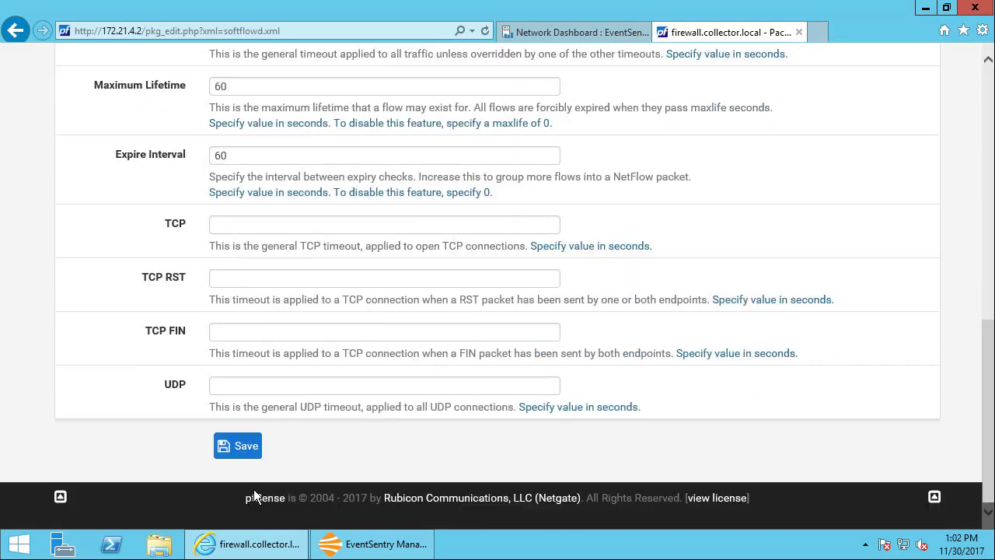
left_click(249, 448)
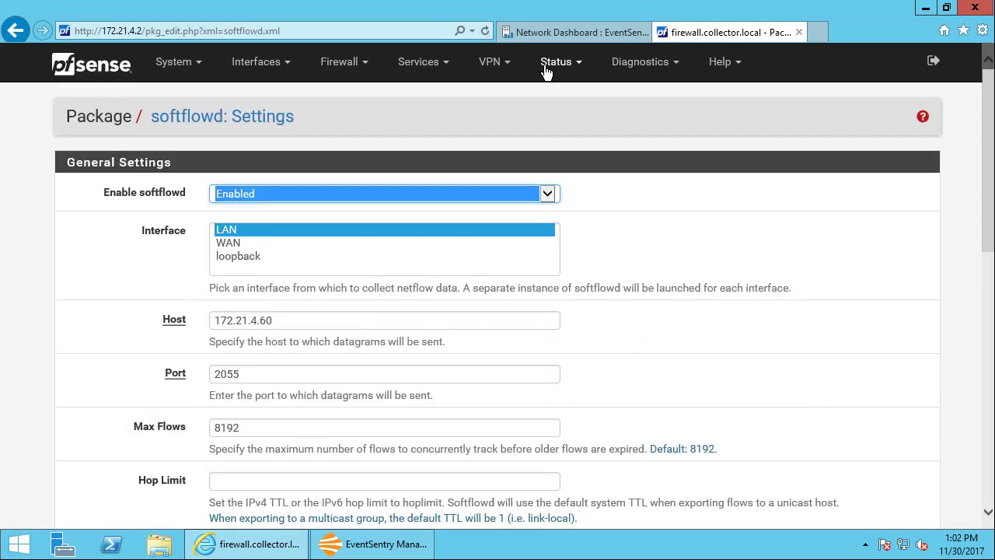
left_click(553, 62)
left_click(565, 448)
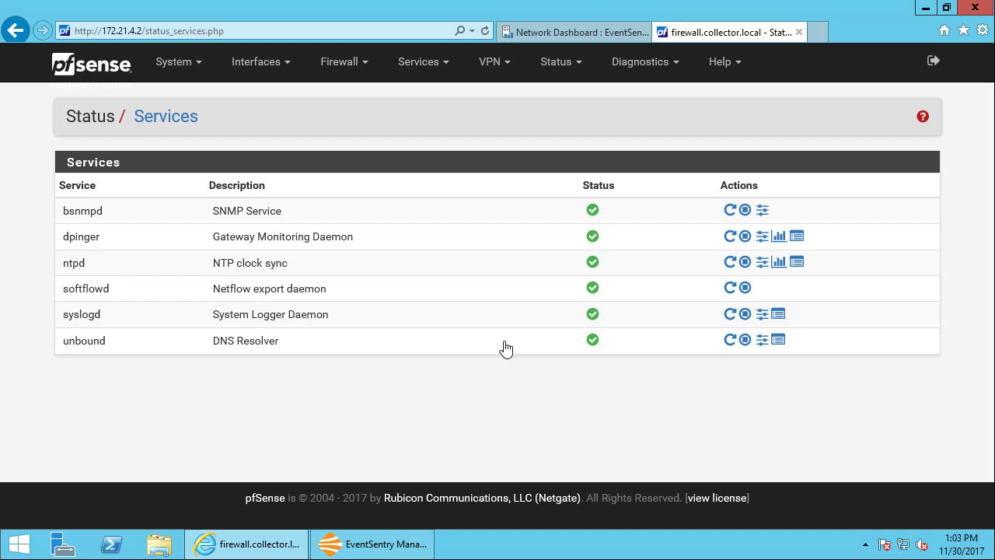
Step: Switch to the Network Dashboard and open Network > NetFlow > History, which shows 0 matches
left_click(569, 33)
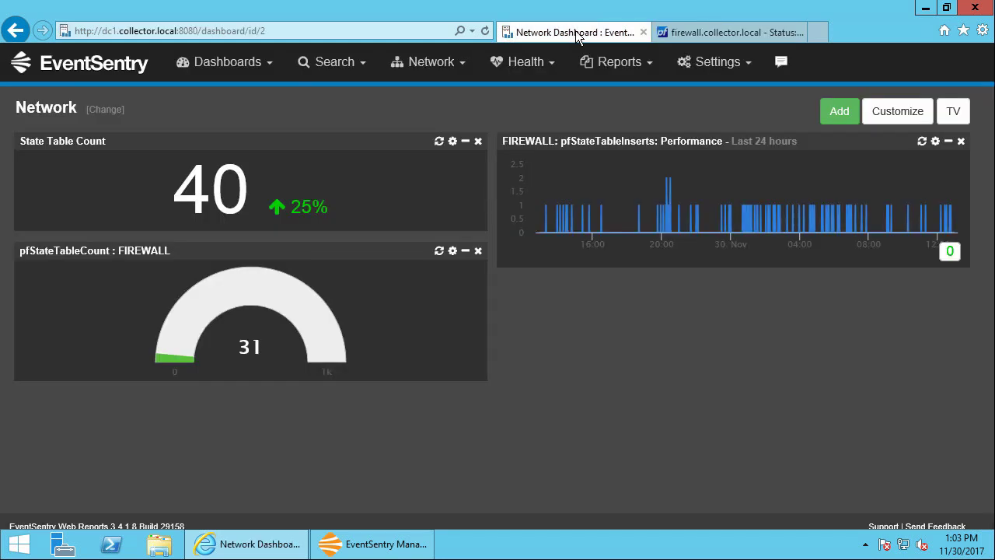
left_click(448, 67)
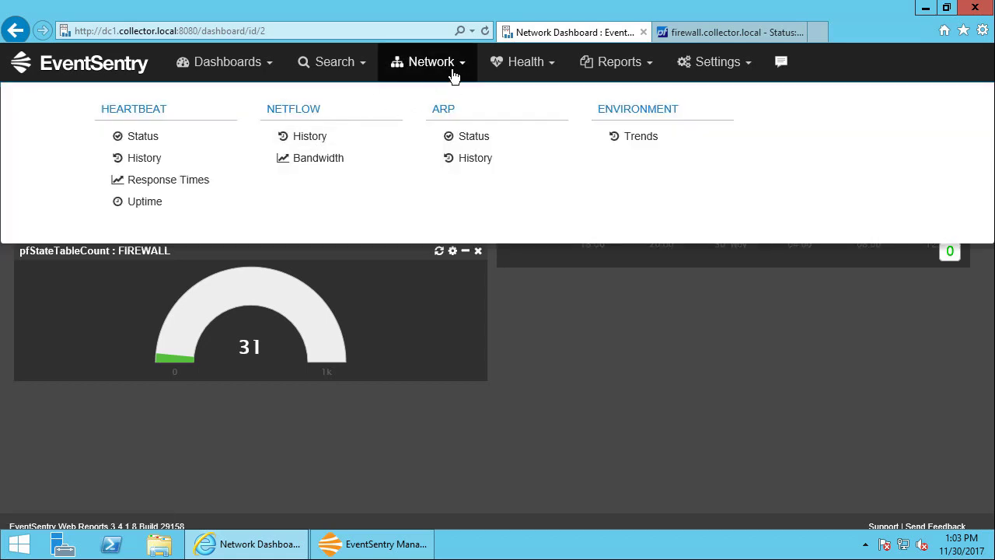
left_click(310, 139)
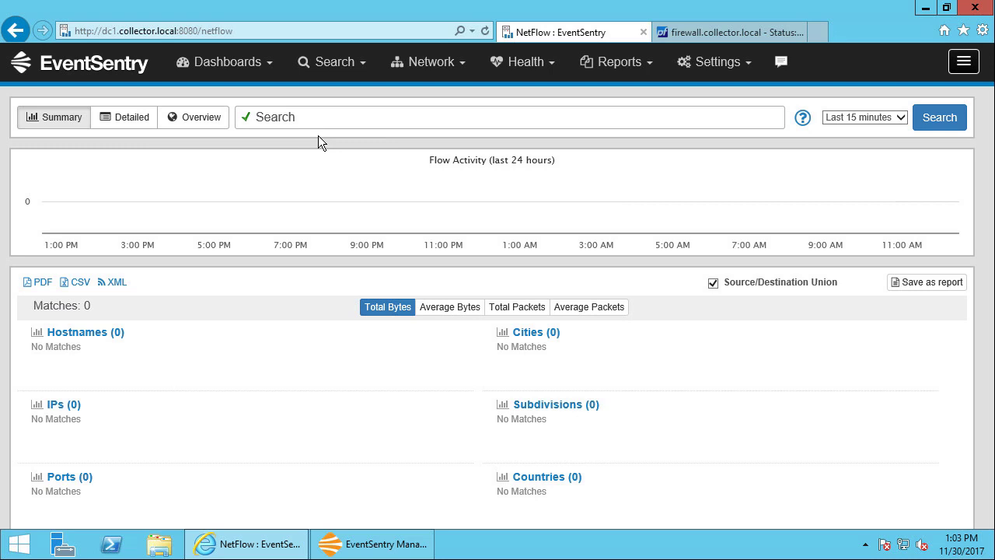
scroll(988, 218, "down", 3)
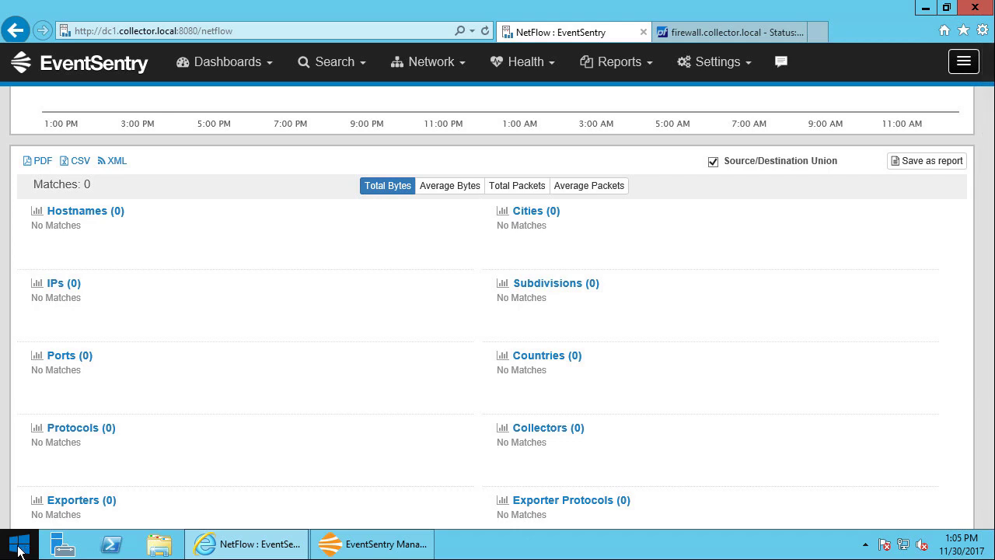
Step: Launch Windows Firewall with Advanced Security maximized, showing its Inbound Rules list
right_click(19, 550)
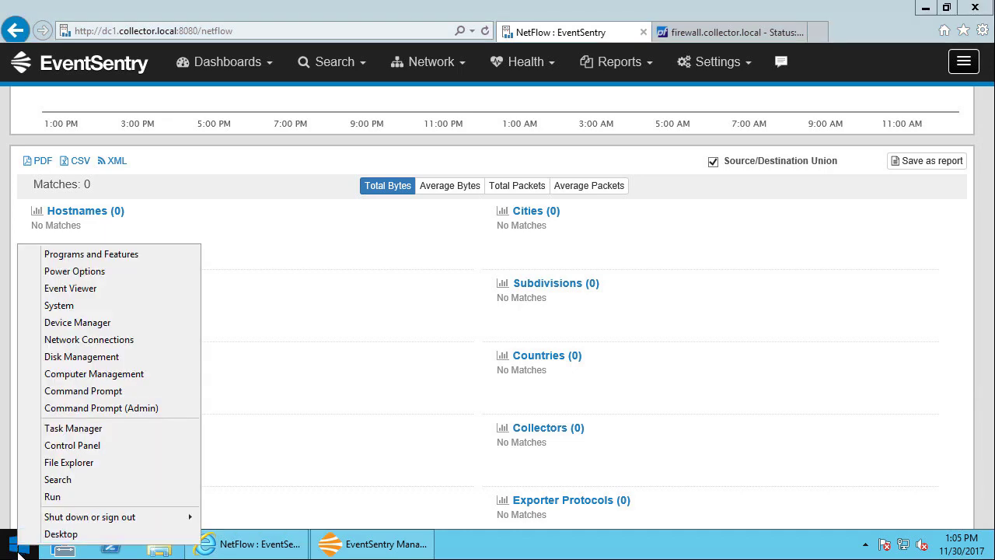
left_click(20, 550)
type("firewall with Advanced Security")
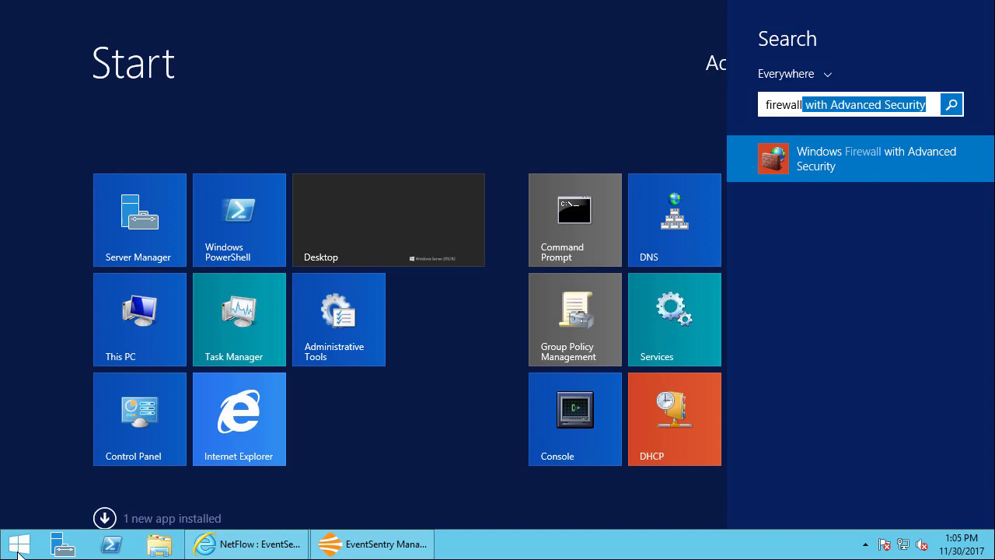
key("Return")
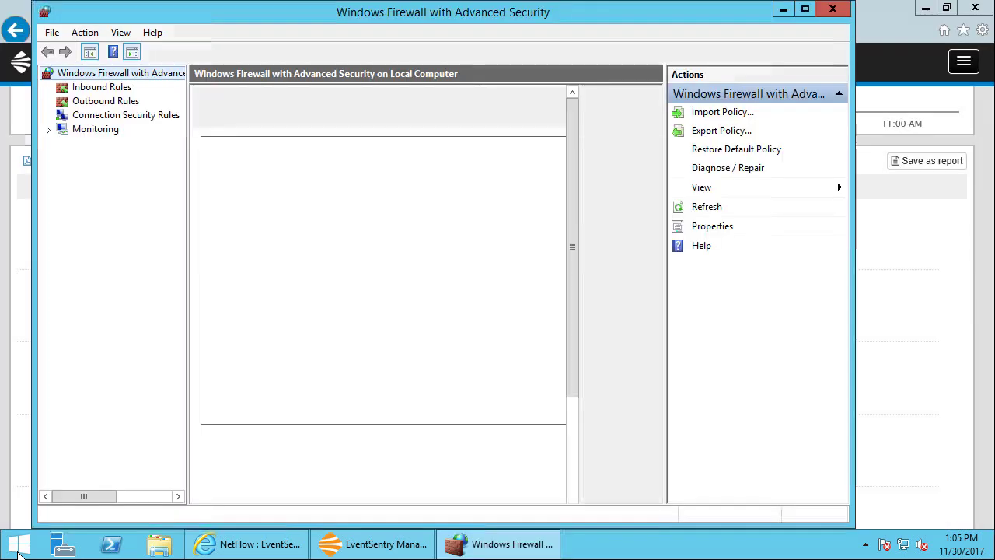
left_click(115, 88)
double_click(240, 12)
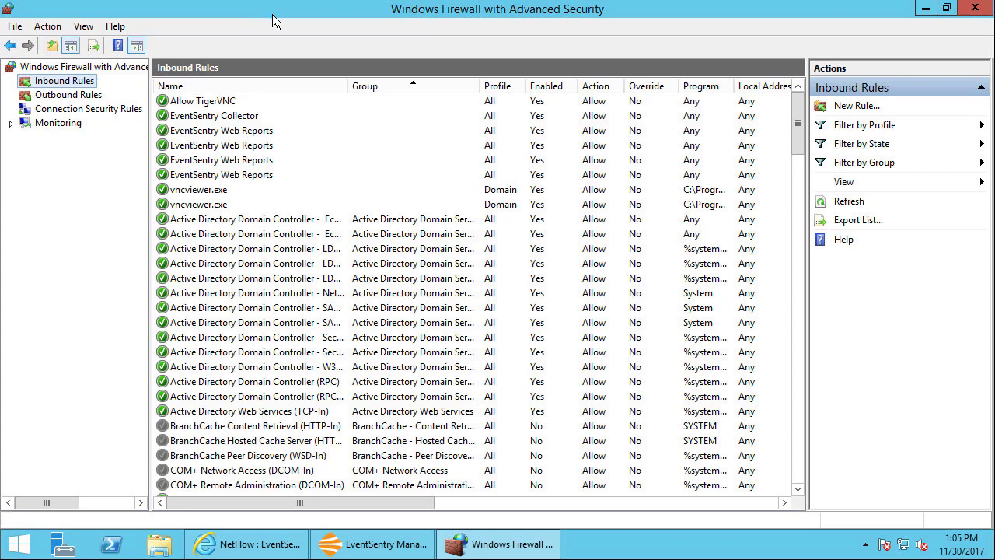
Step: Create a Port rule for UDP 2055, allowed on all profiles, named 'Allow Incoming NetFlow Data'
left_click(867, 106)
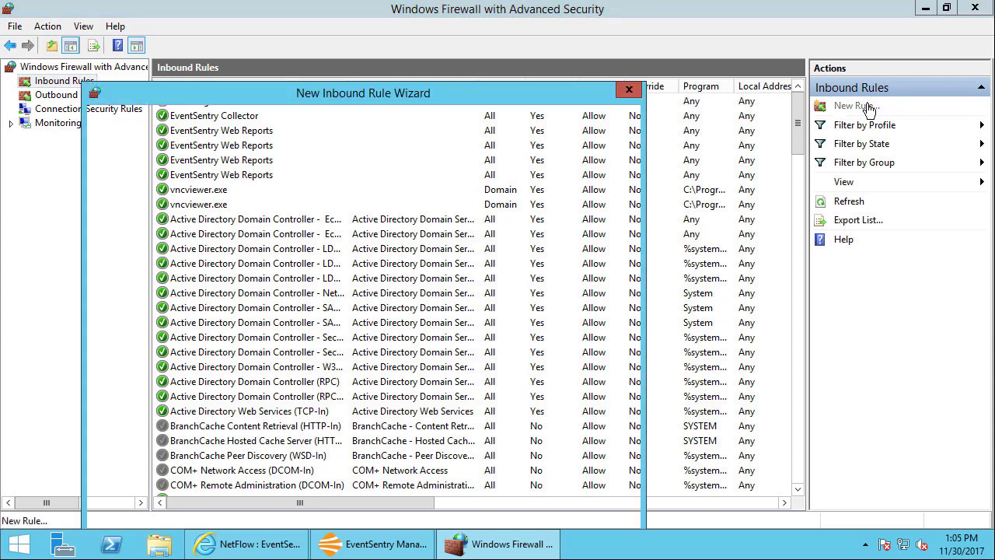
left_click(263, 254)
left_click(519, 503)
left_click(272, 217)
left_click(435, 301)
type("2055")
left_click(525, 507)
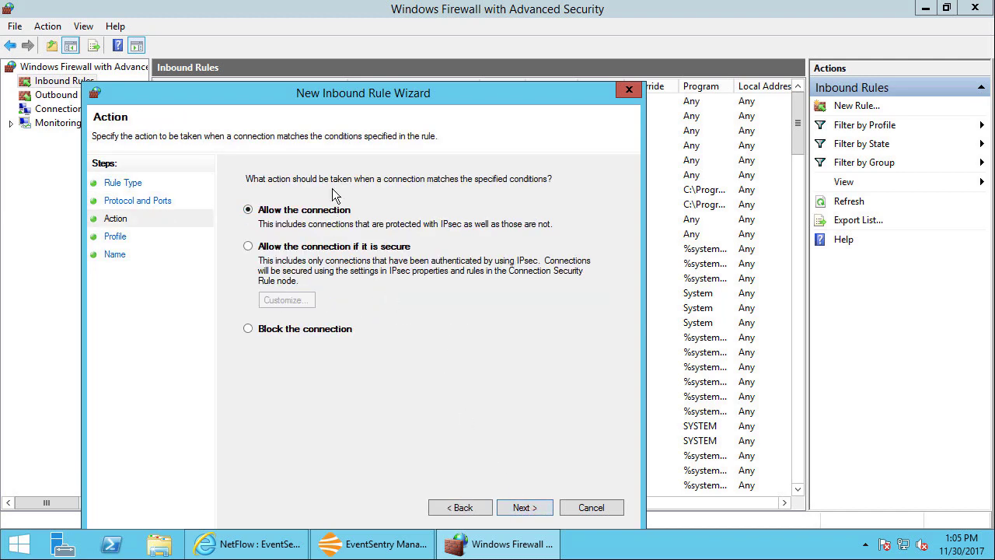
left_click(522, 510)
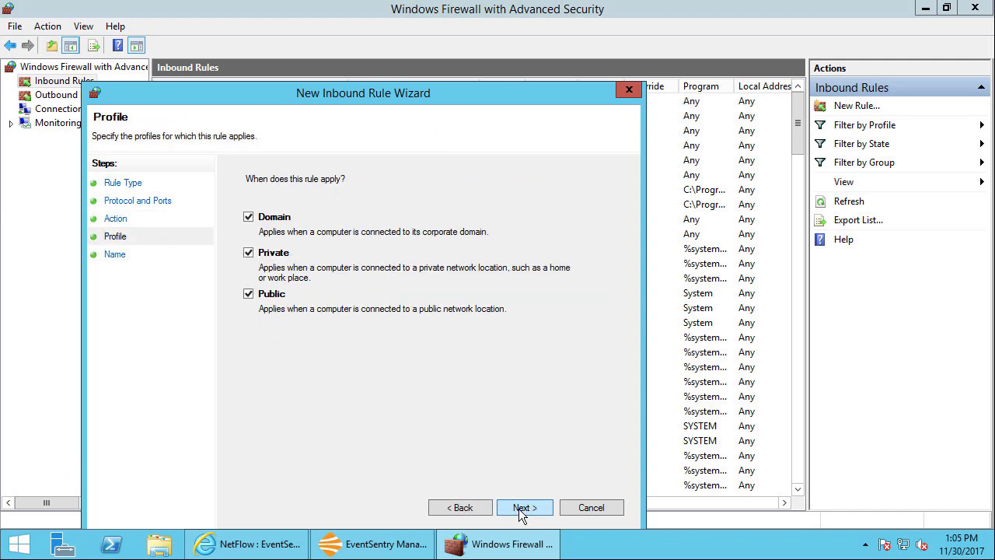
left_click(521, 510)
type("Allow Incoming NetFlow Data")
left_click(525, 507)
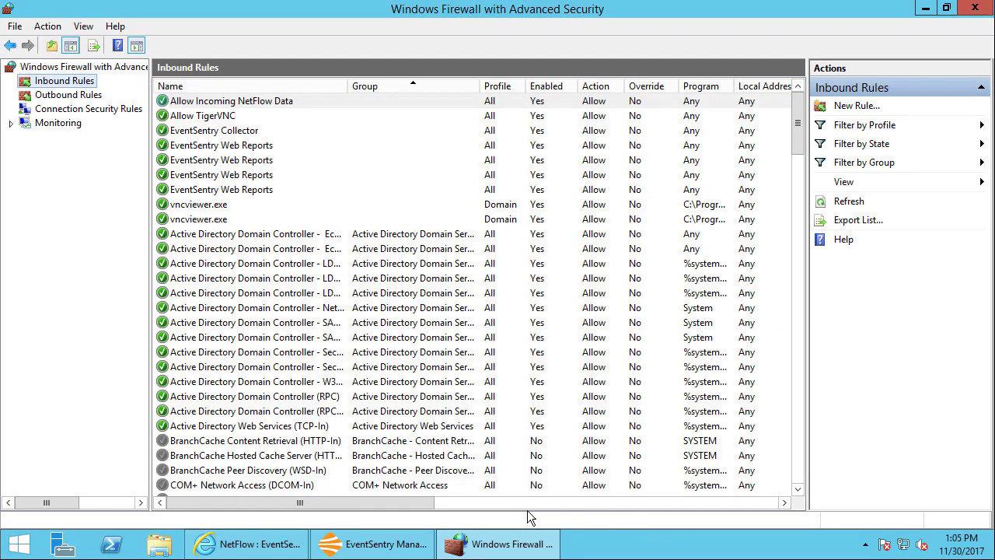
left_click(267, 107)
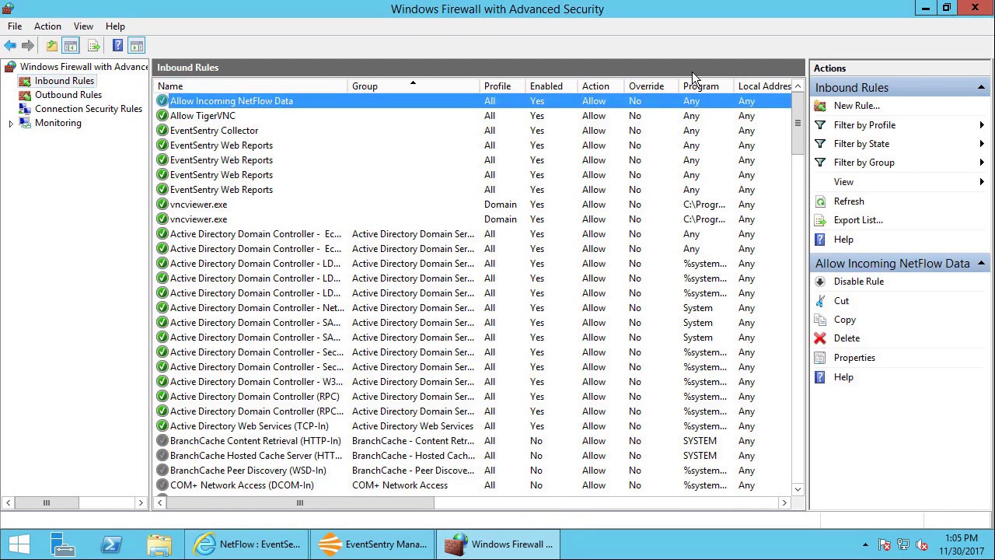
Step: Close the firewall console, briefly visit netikus.net in a new browser tab, then close it
left_click(975, 10)
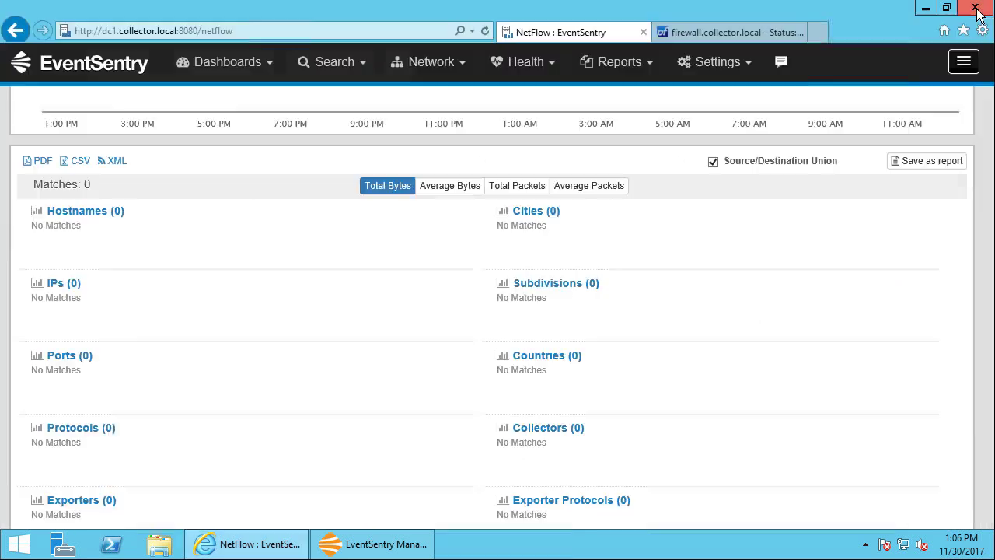
left_click(823, 35)
type("www.netikus.net/")
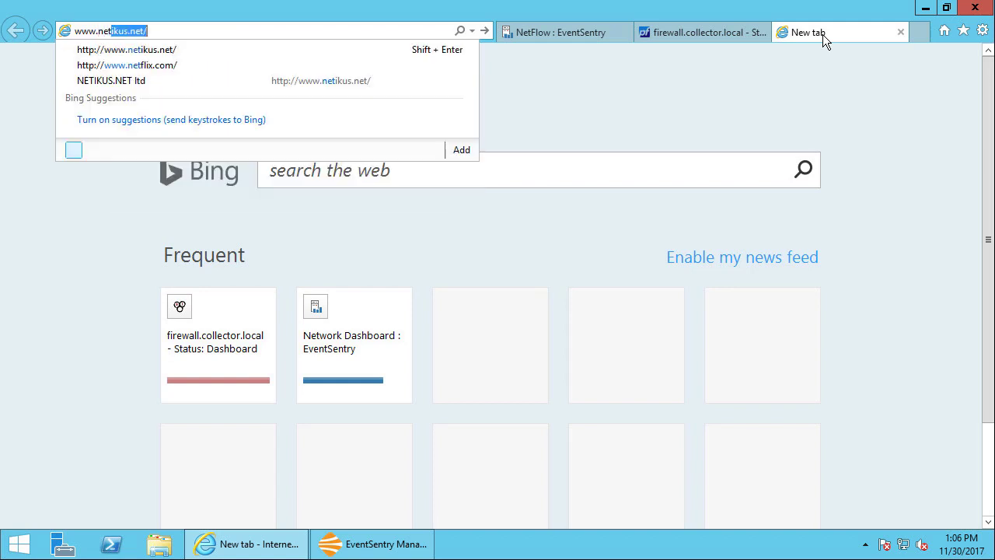
key("Return")
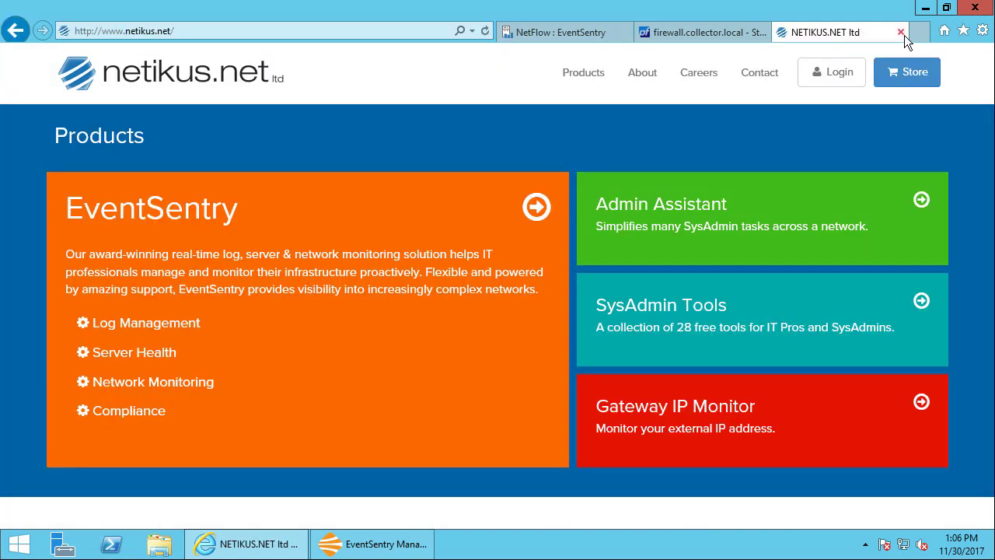
left_click(901, 32)
left_click(23, 548)
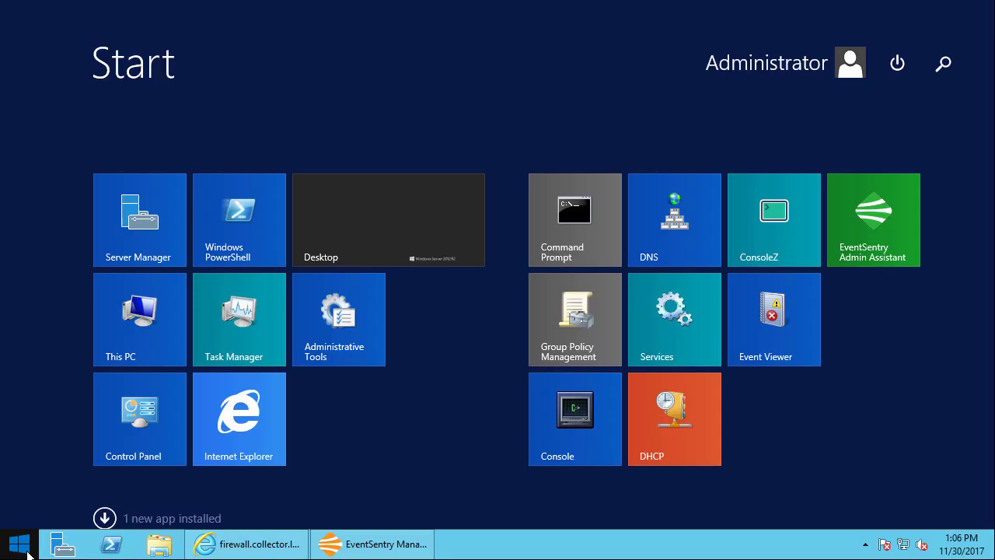
left_click(592, 192)
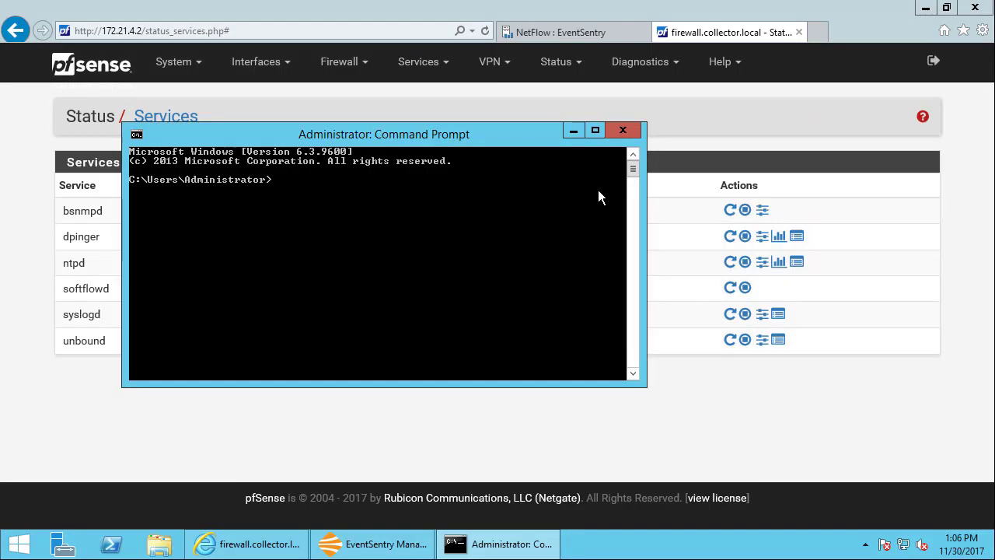
type("fping www.")
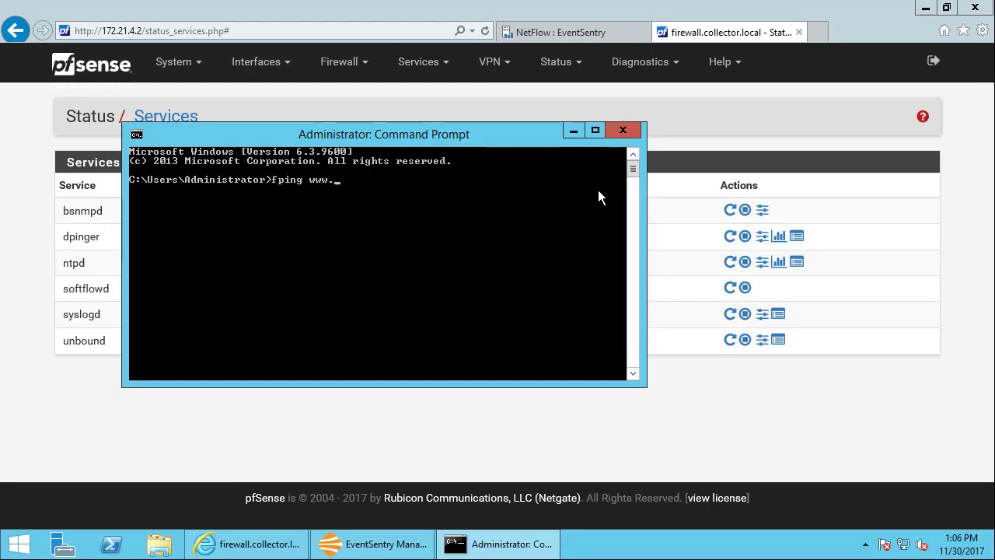
type("e")
type("ventsentry.com")
key("Return")
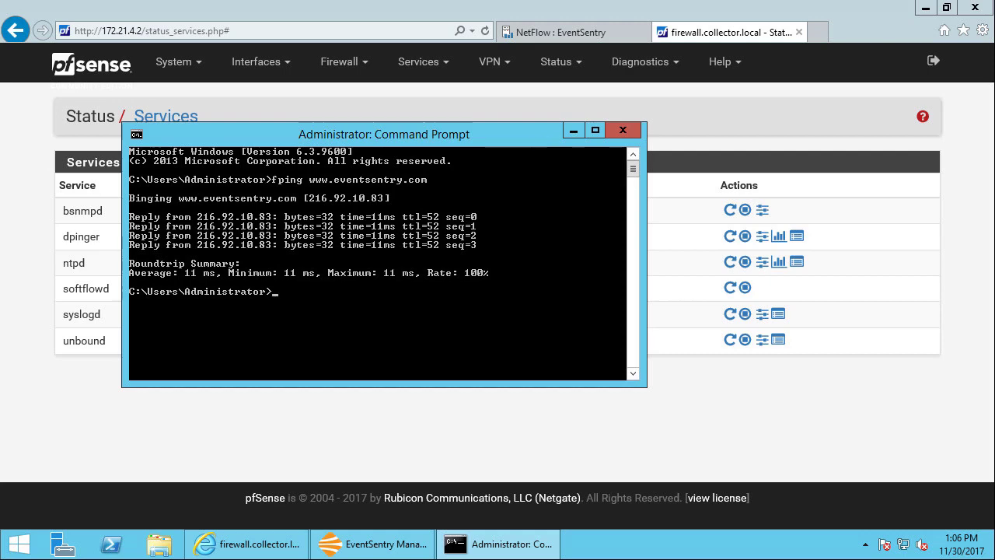
left_click_drag(532, 138, 734, 181)
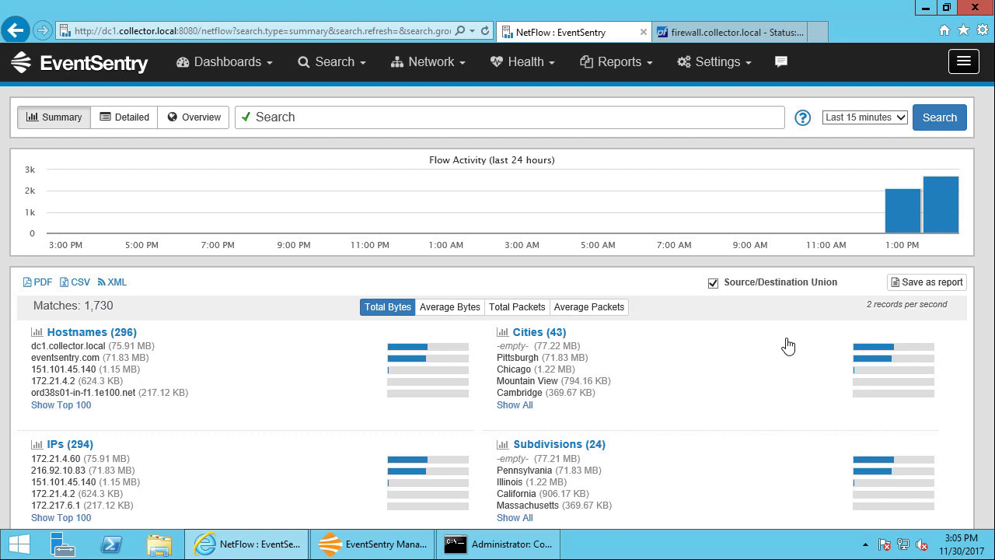
Step: Rerun the NetFlow summary for Today, review its panels, and rank it by Total Packets
left_click(903, 118)
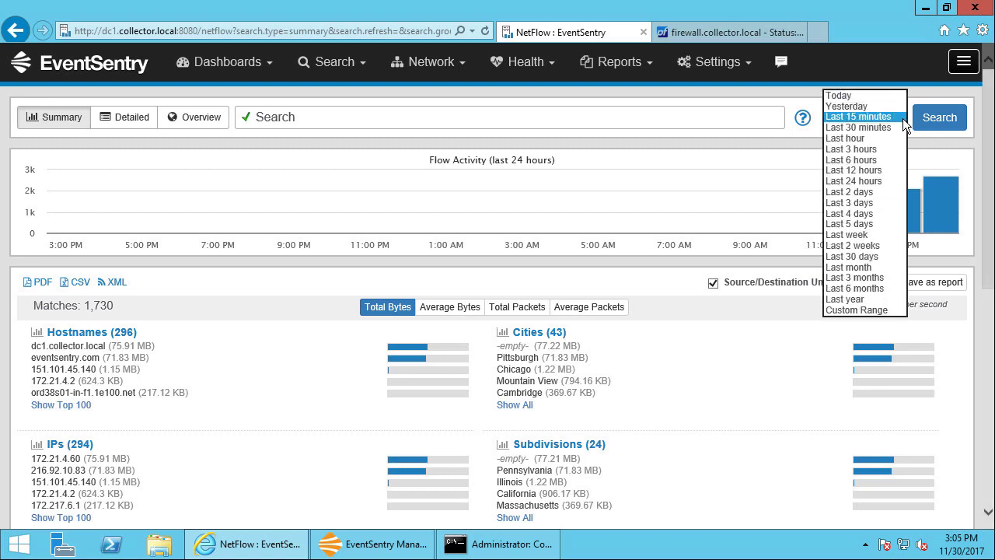
left_click(869, 96)
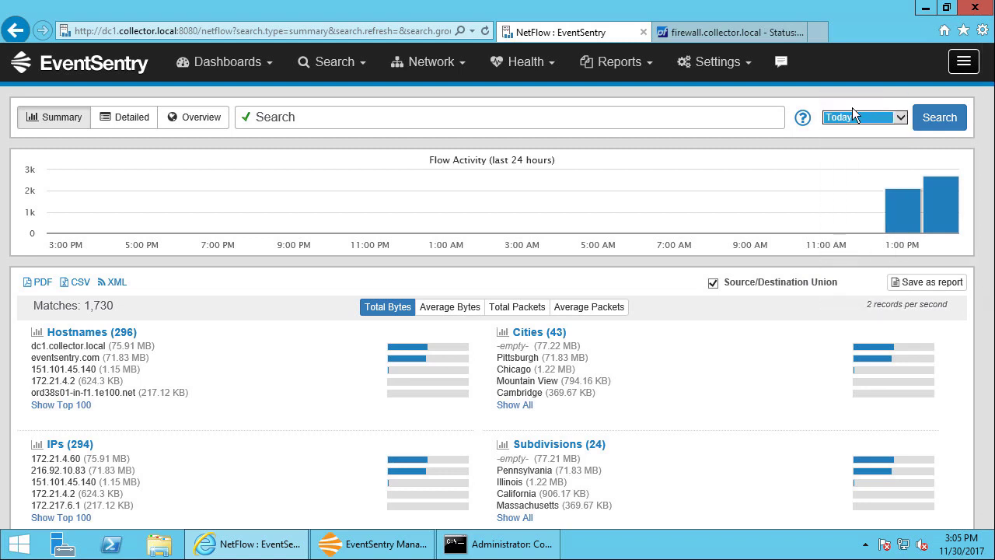
left_click(937, 121)
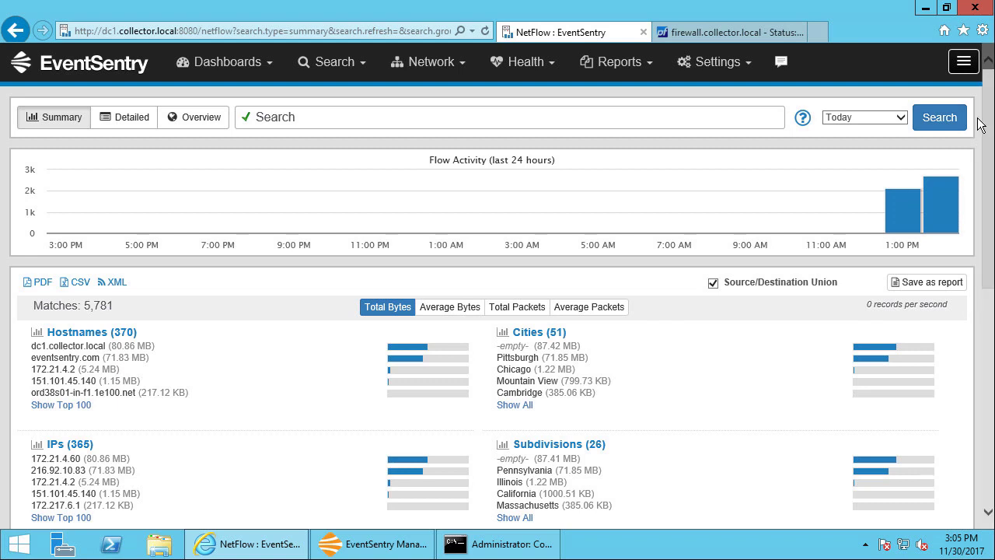
left_click_drag(987, 117, 984, 170)
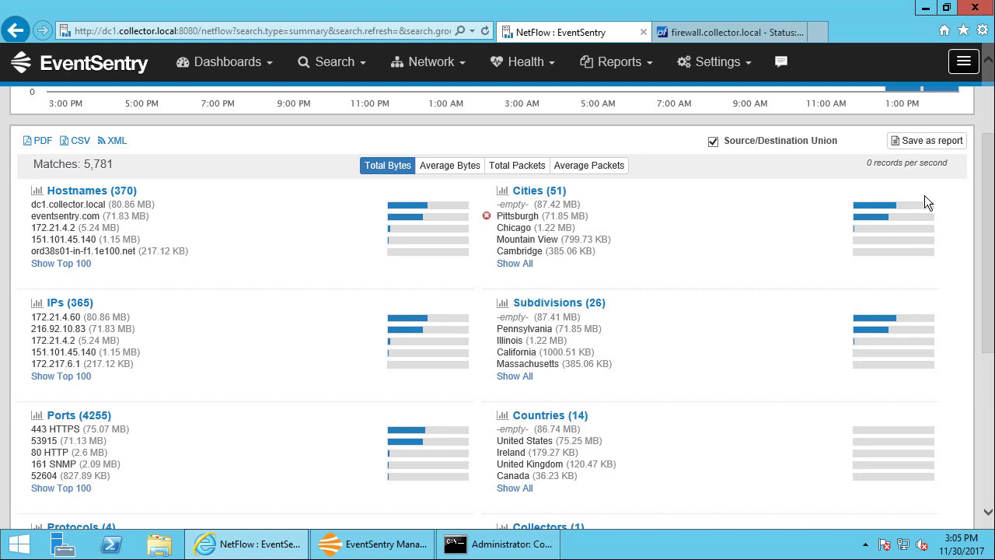
left_click_drag(985, 187, 970, 303)
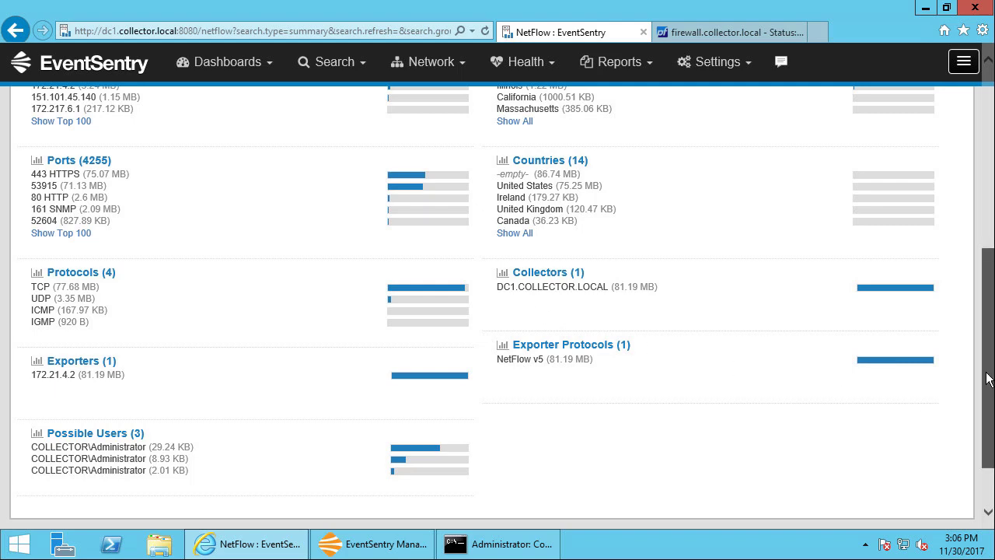
scroll(987, 377, "up", 2)
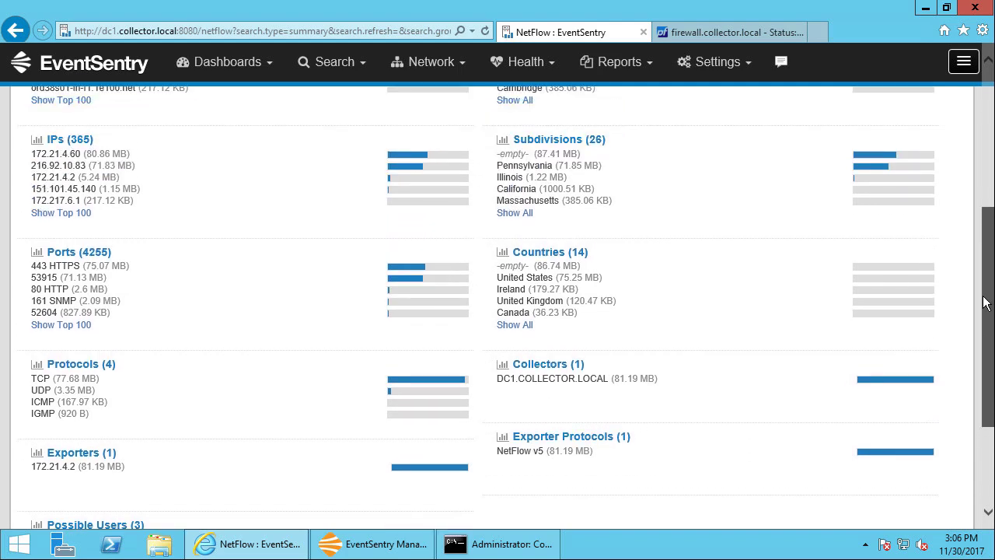
left_click_drag(985, 295, 964, 178)
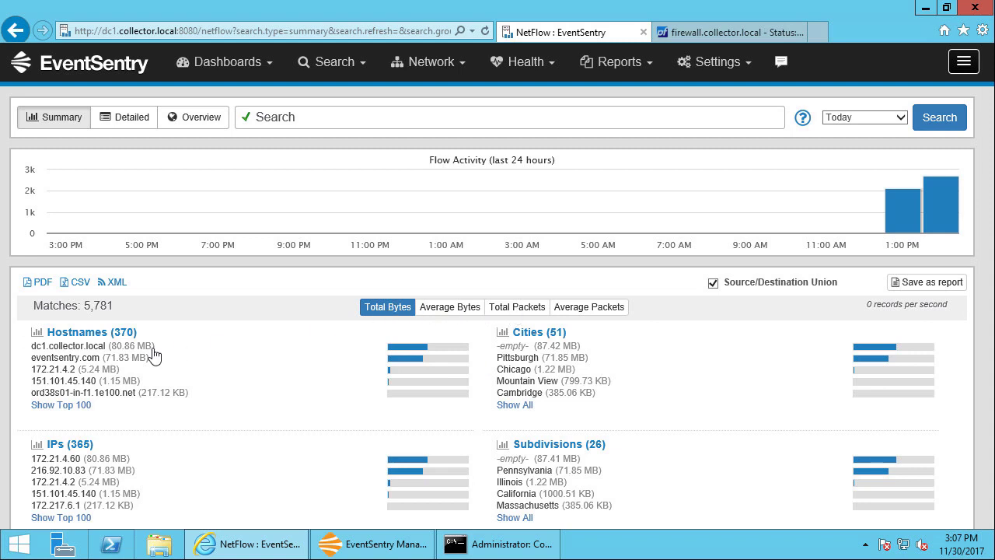
mouse_move(109, 359)
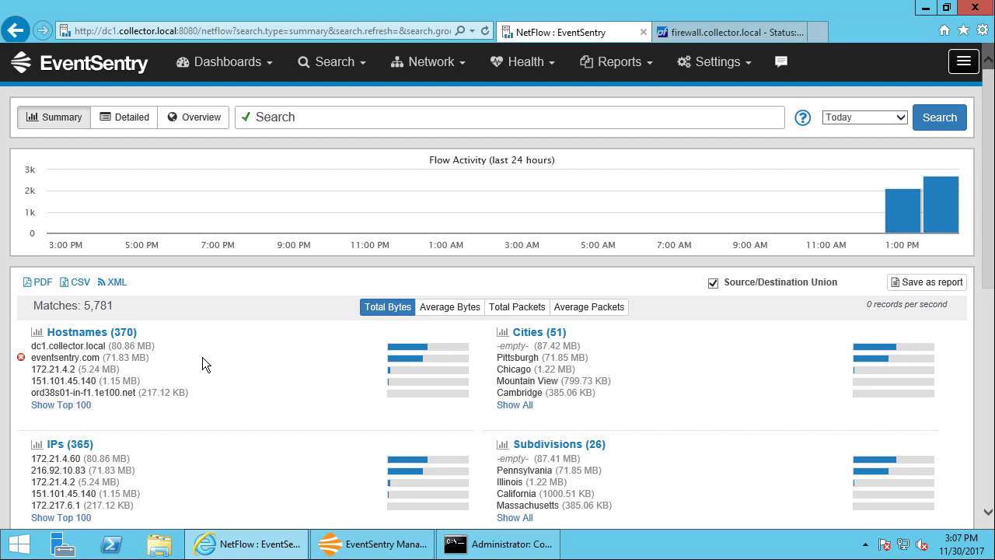
left_click(534, 310)
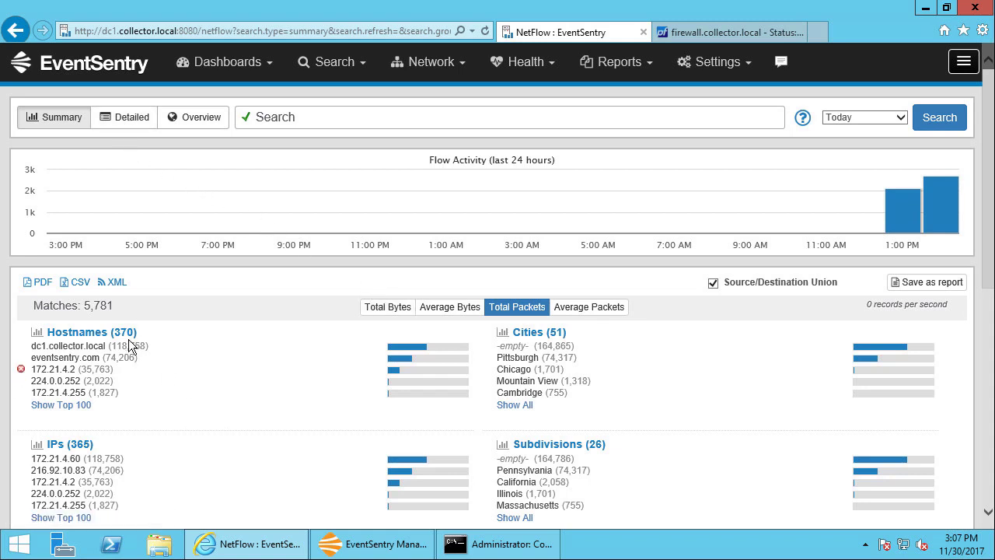
left_click(135, 126)
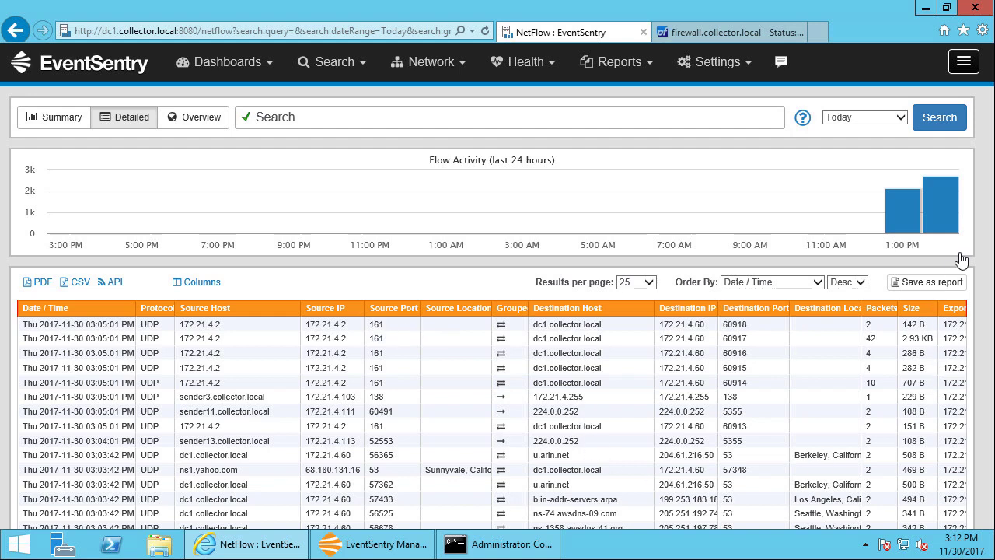
scroll(971, 427, "down", 3)
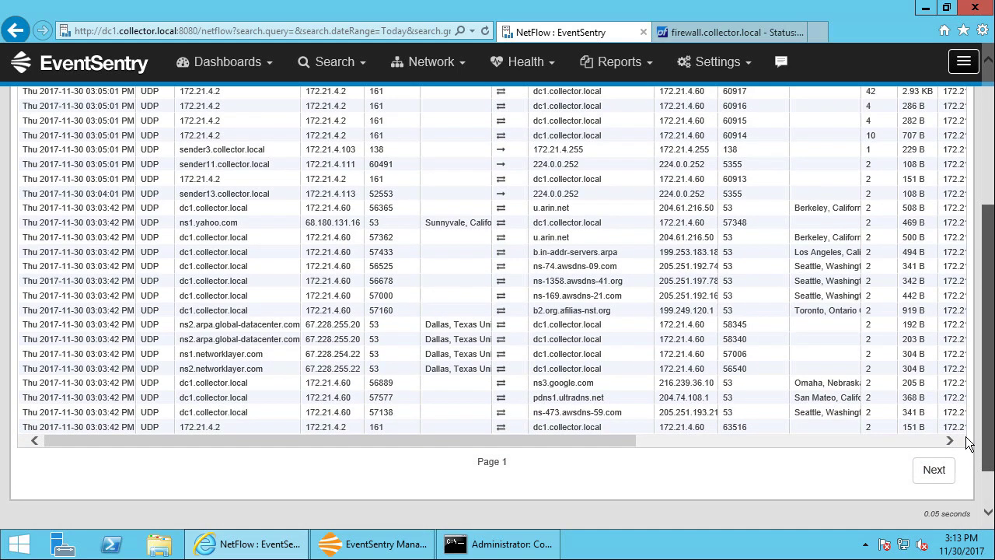
scroll(952, 341, "up", 3)
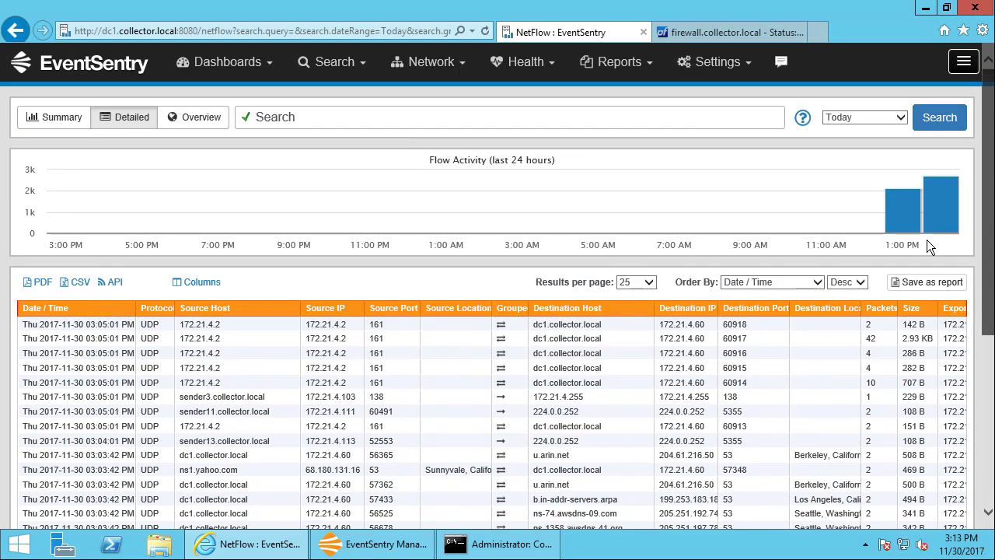
left_click(48, 124)
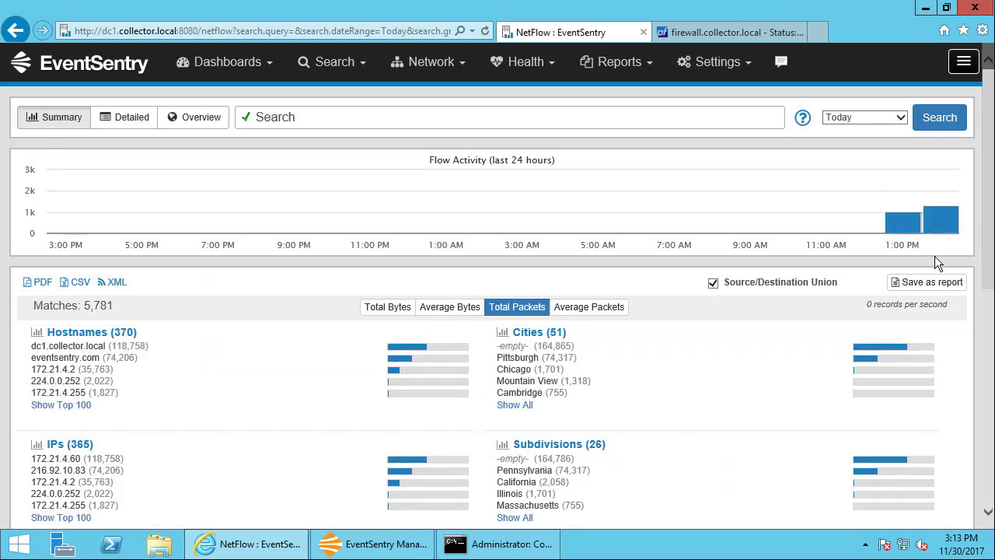
left_click_drag(983, 210, 987, 374)
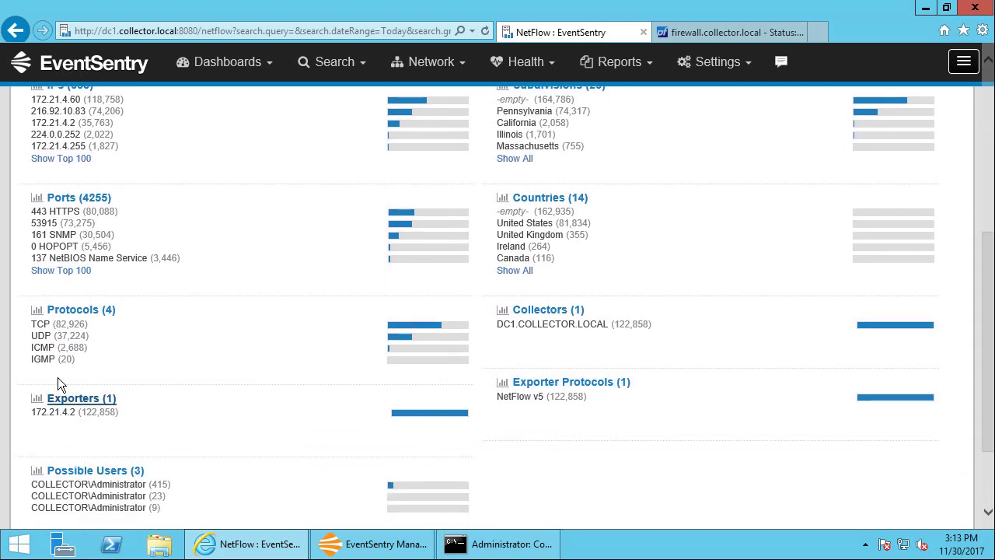
Step: Filter flows to ICMP and view them as detailed records, selecting the 02:19:39 PM flow
left_click(41, 348)
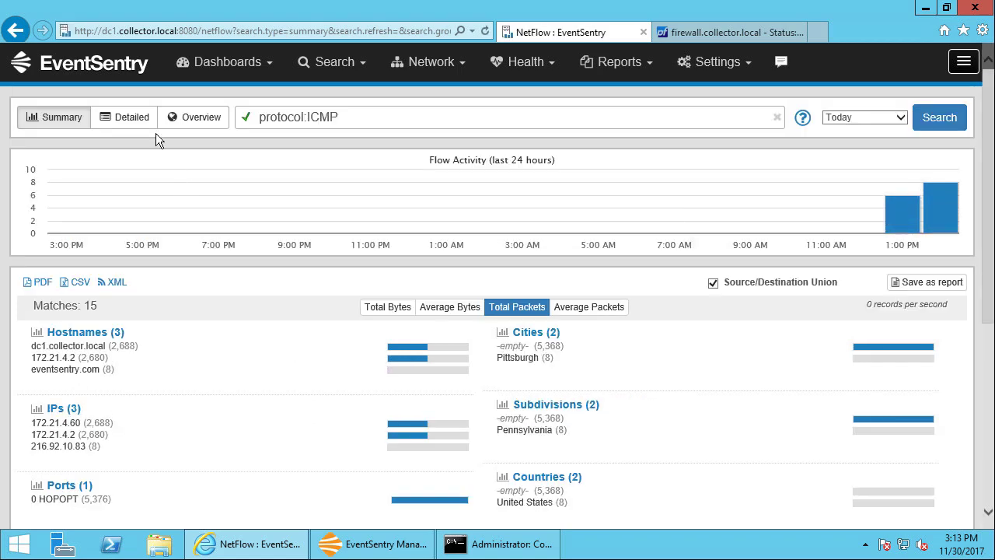
left_click(126, 120)
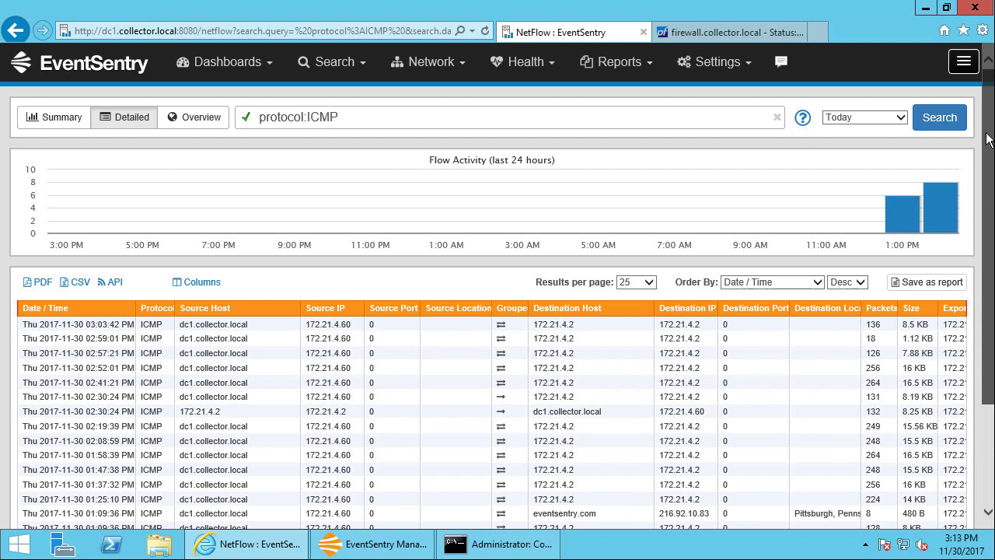
left_click_drag(986, 158, 981, 201)
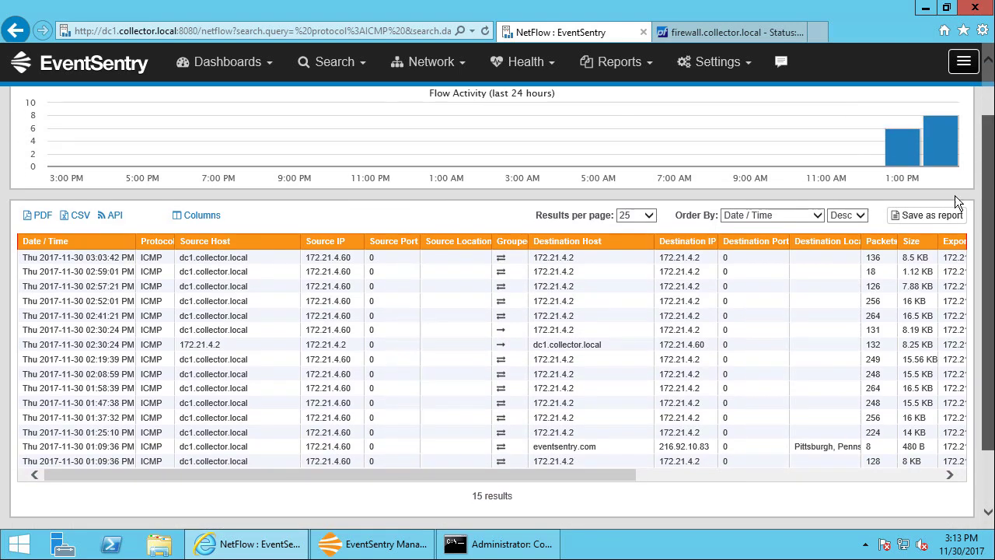
left_click(212, 361)
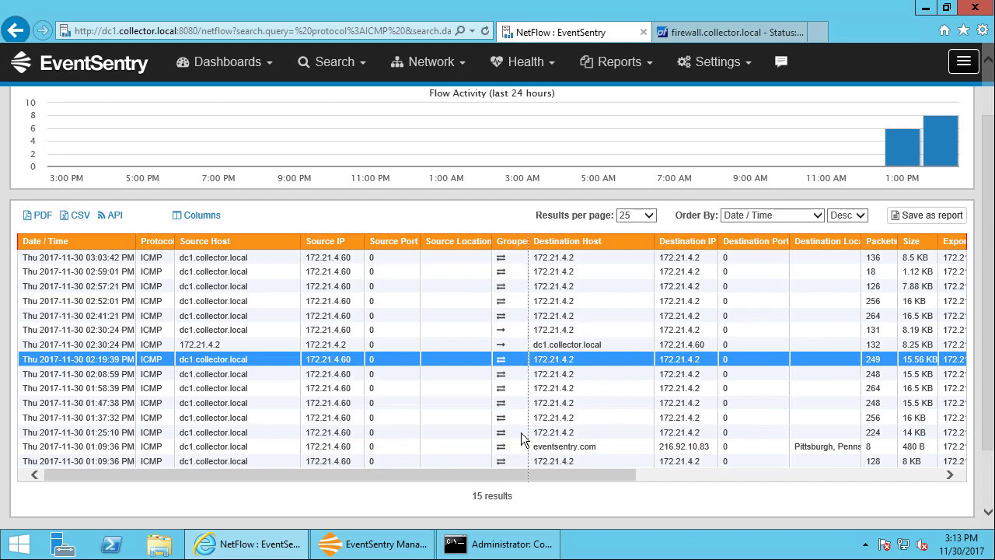
left_click_drag(987, 225, 977, 129)
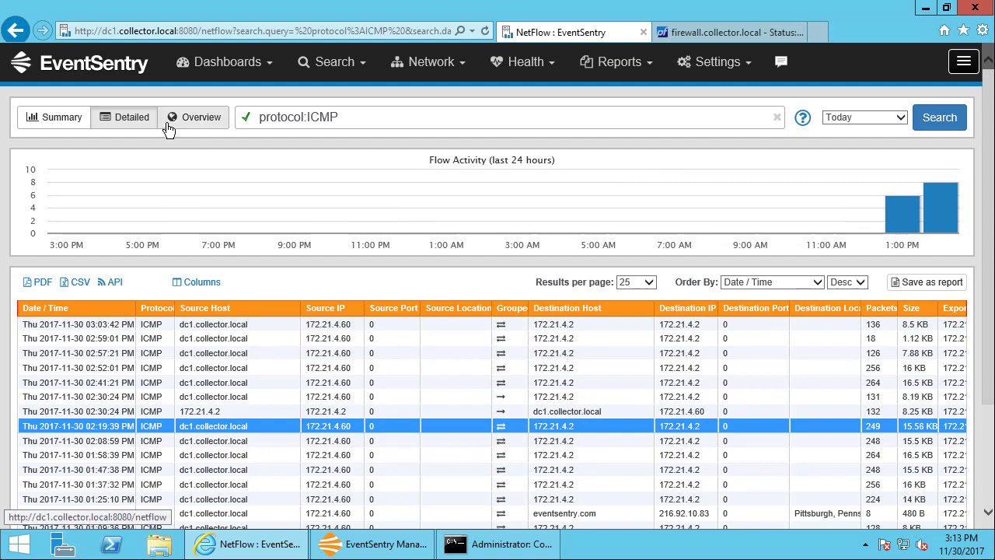
Step: Clear the protocol:ICMP query from the search box to list all of today's flows
left_click_drag(377, 116, 233, 117)
key("BackSpace")
key("Return")
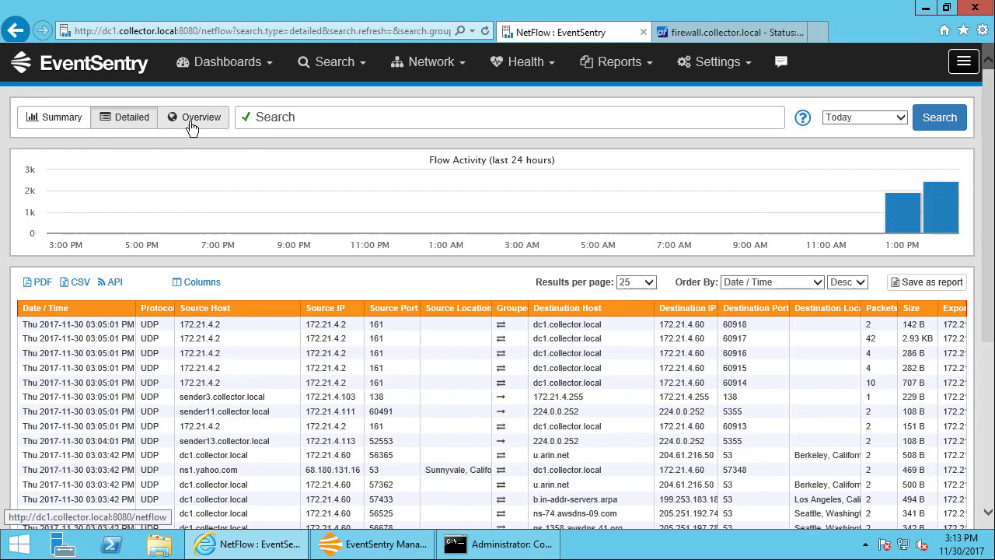
left_click(192, 120)
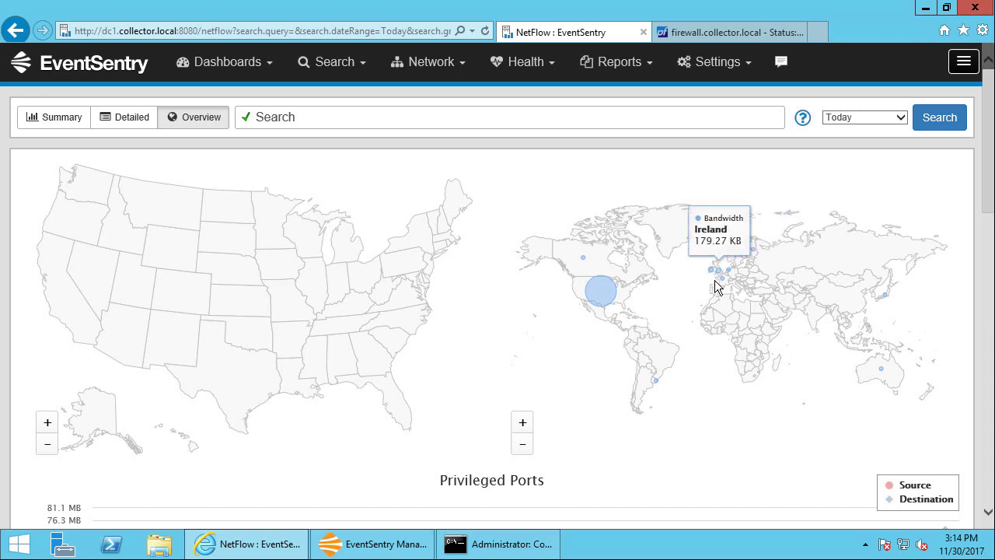
mouse_move(721, 296)
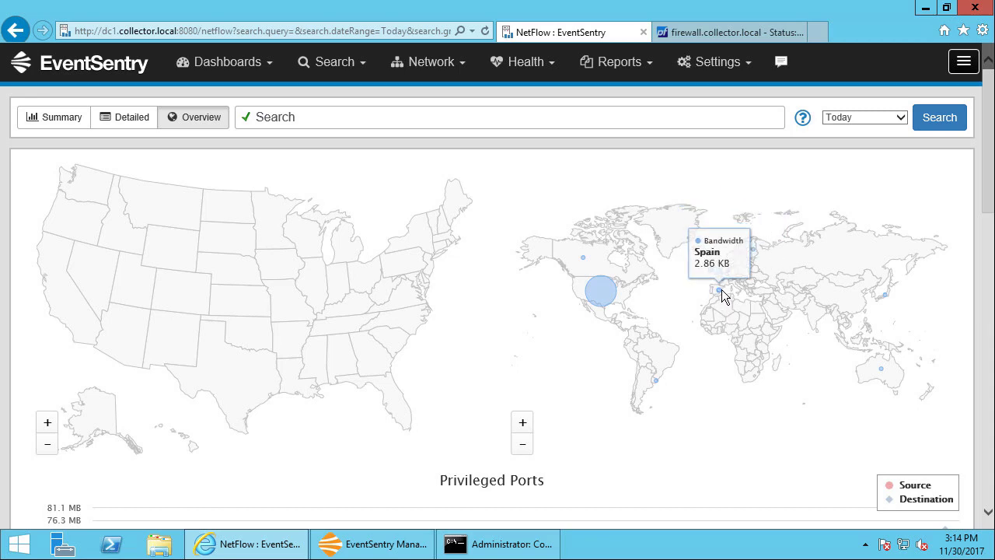
mouse_move(750, 258)
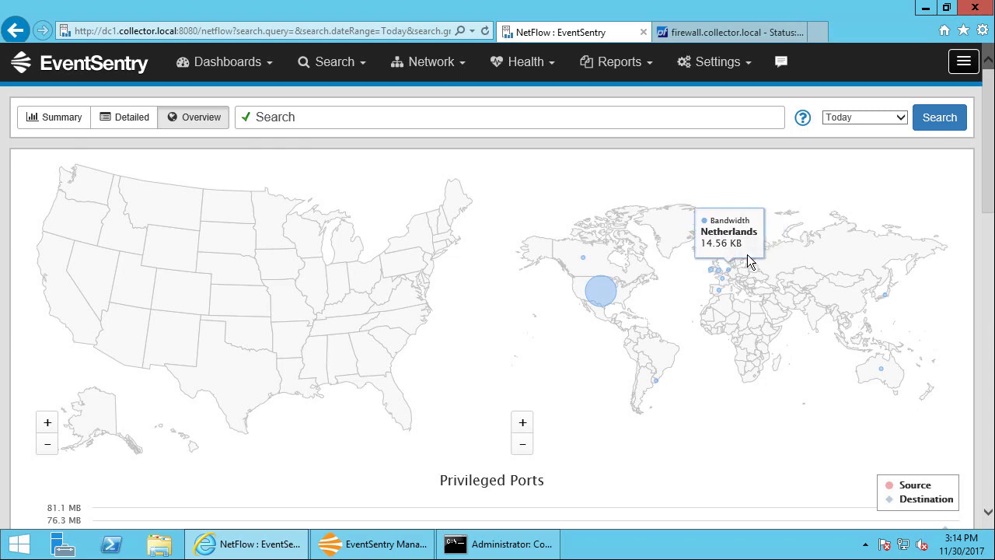
mouse_move(714, 268)
mouse_move(610, 299)
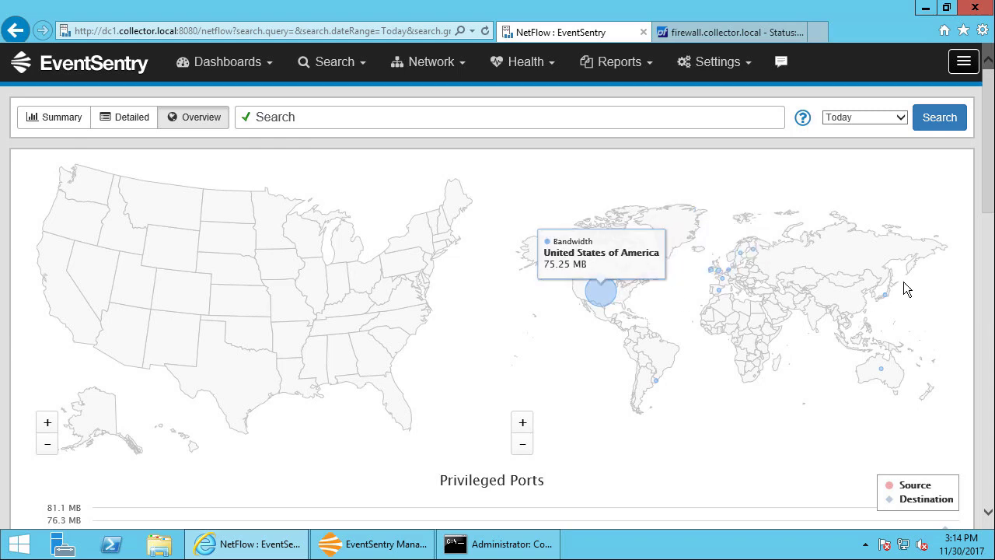
scroll(911, 277, "down", 5)
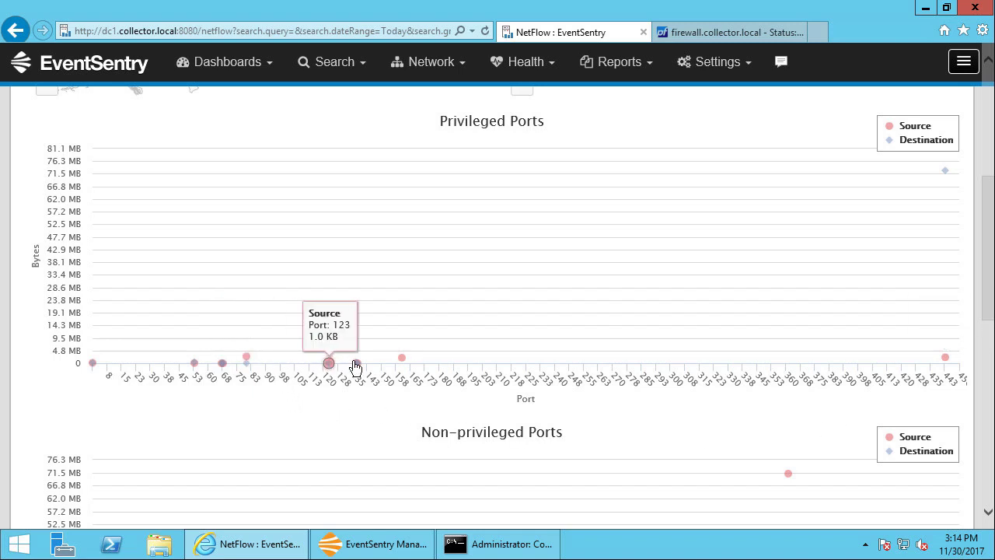
mouse_move(356, 365)
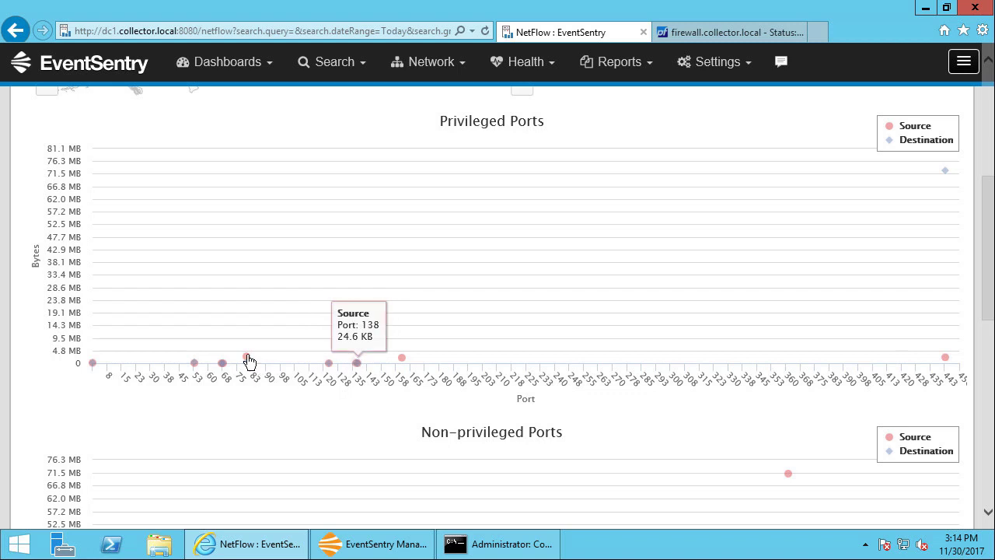
mouse_move(247, 358)
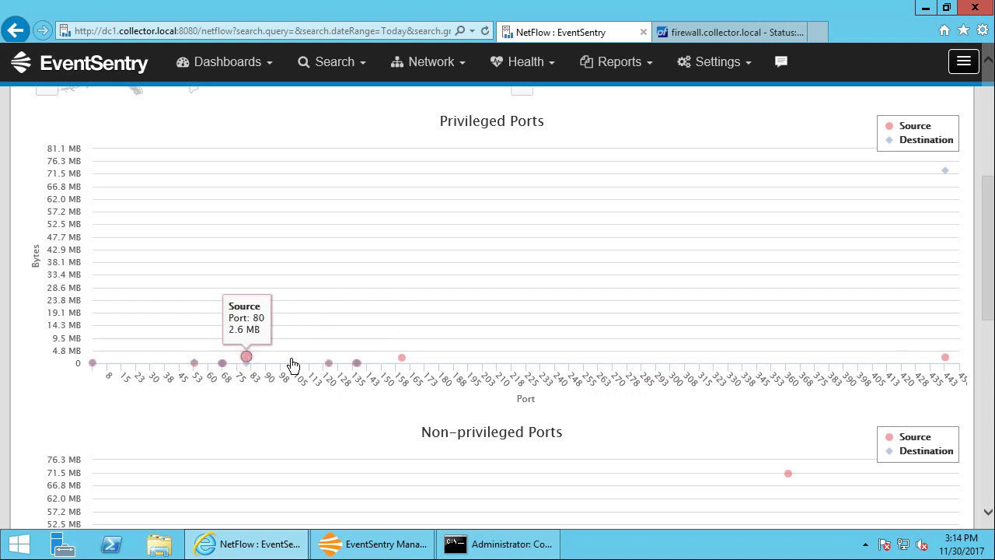
mouse_move(948, 363)
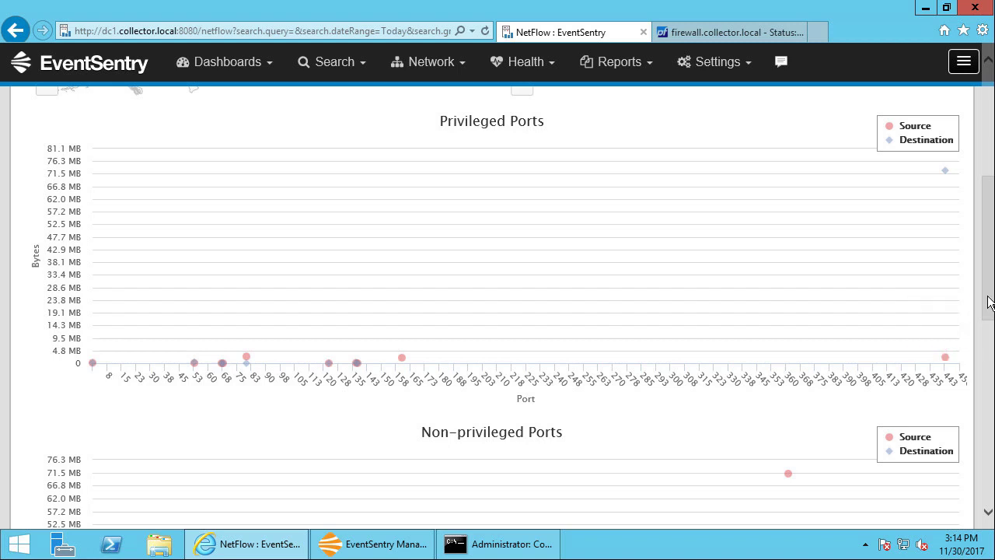
left_click_drag(987, 309, 977, 388)
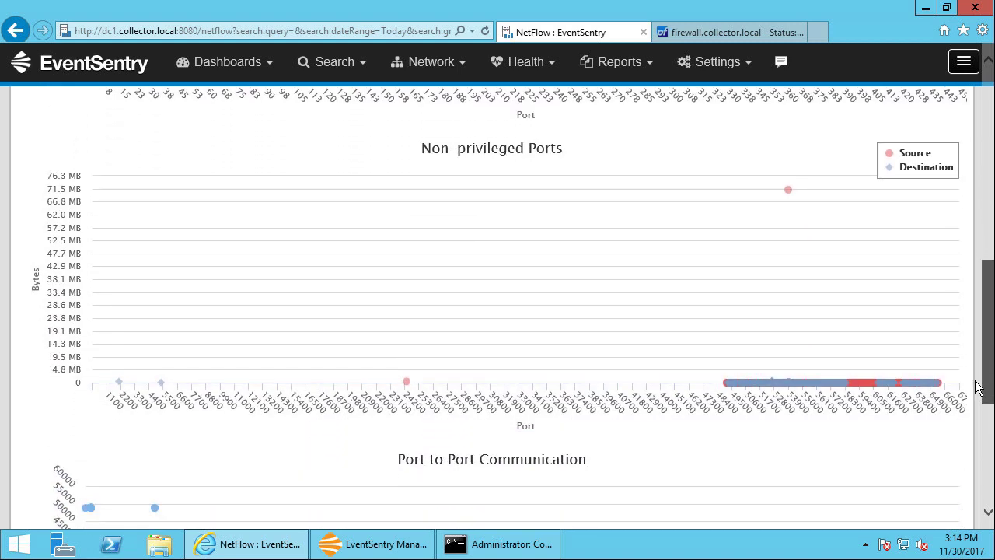
left_click_drag(978, 388, 977, 388)
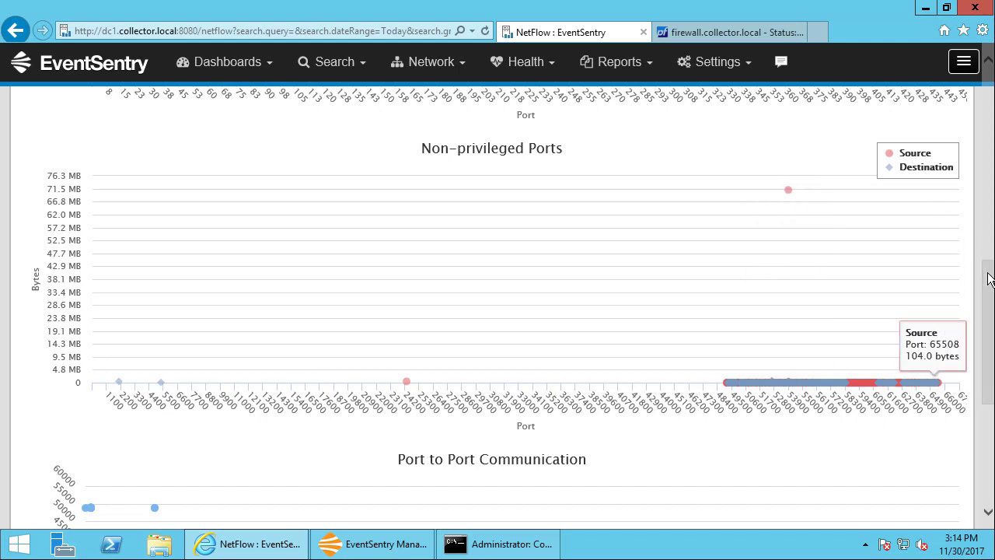
left_click_drag(989, 278, 989, 369)
mouse_move(123, 325)
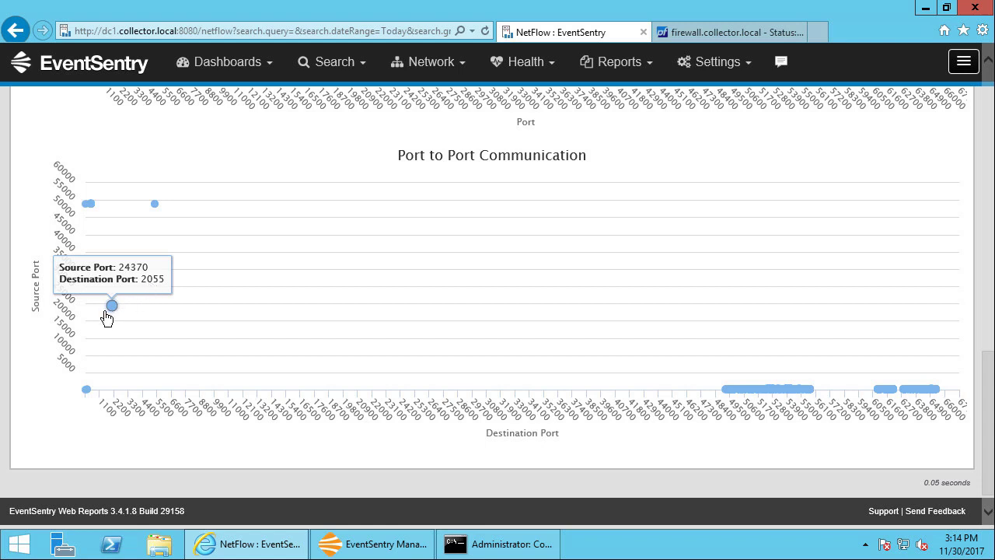
mouse_move(152, 216)
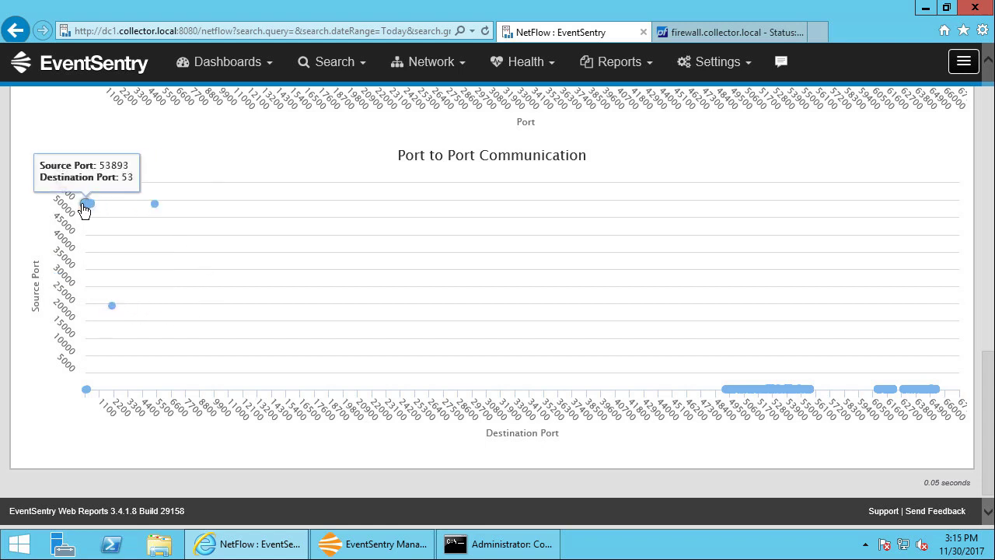
mouse_move(95, 205)
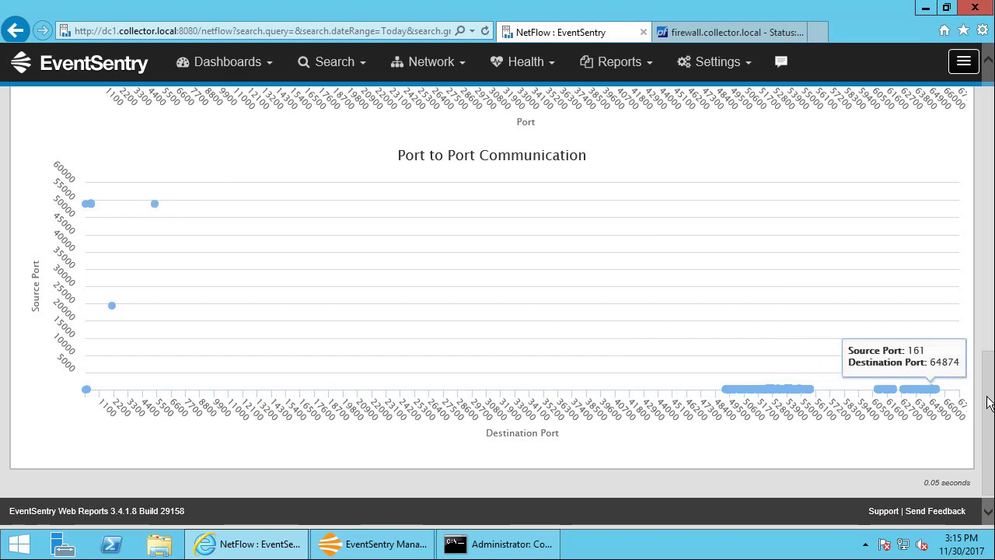
left_click_drag(987, 402, 964, 86)
Step: Switch to the Summary view, filter by host:eventsentry.com, and scroll through the 12 matches
left_click(71, 125)
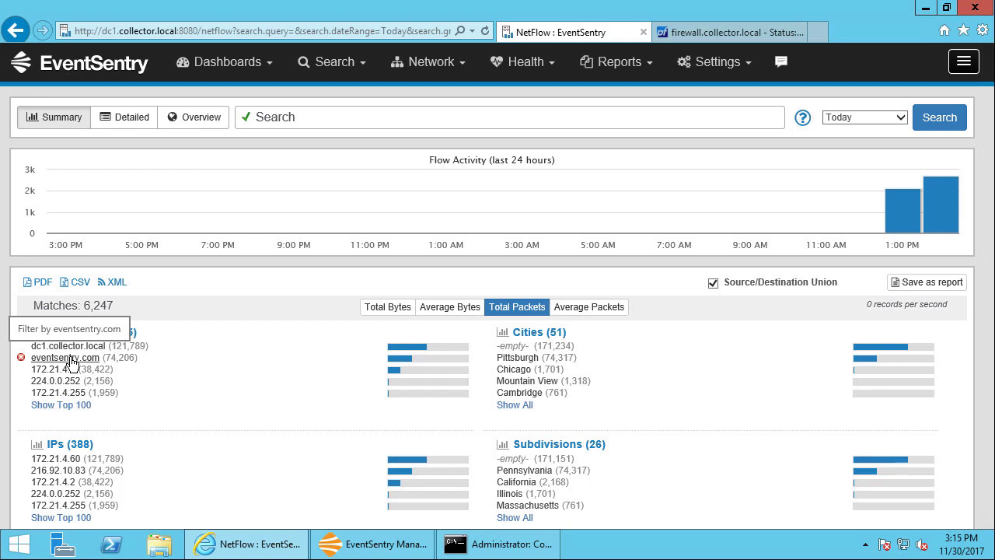
left_click(71, 359)
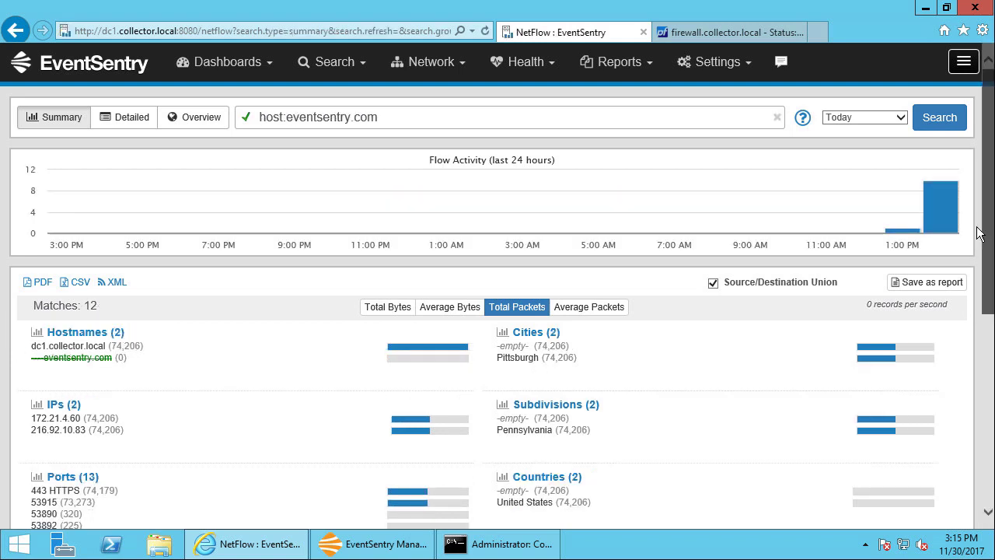
scroll(967, 280, "down", 2)
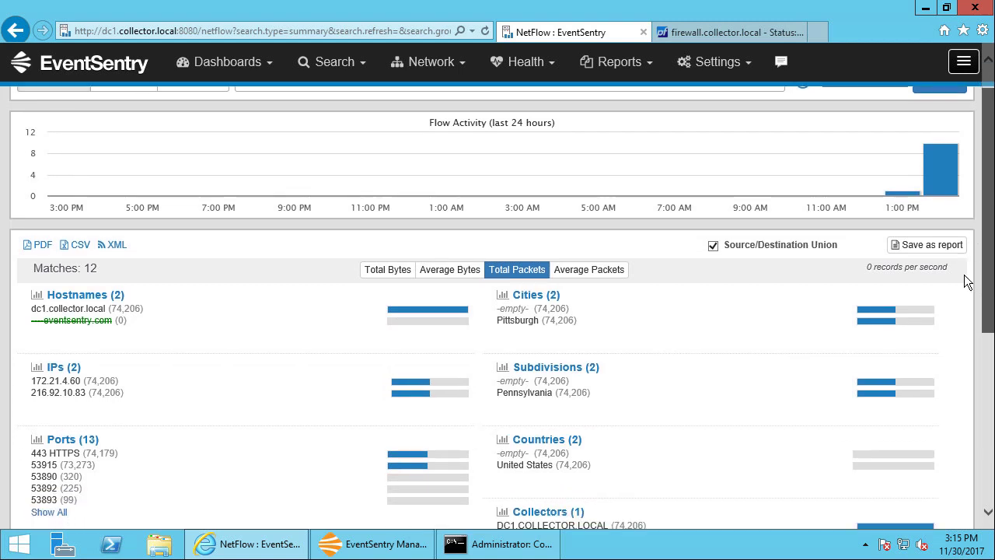
scroll(959, 299, "down", 1)
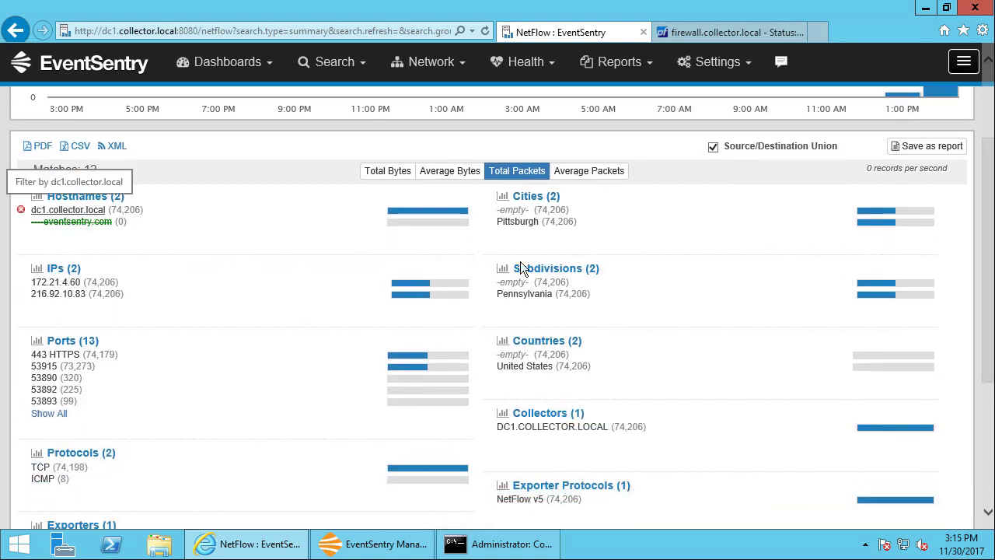
left_click_drag(988, 273, 989, 205)
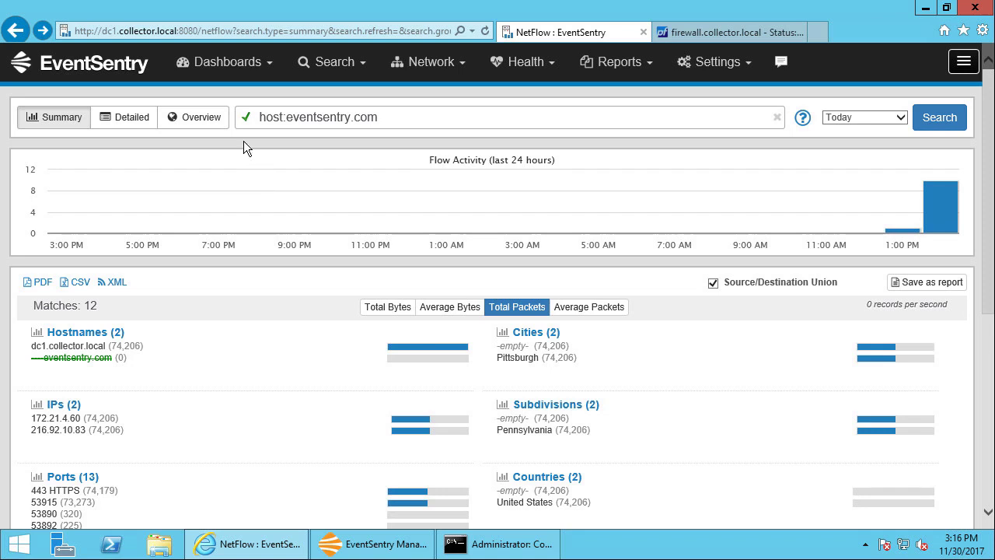
Step: Open the Network dashboard and add a NetFlow Maps tile to it
left_click(233, 67)
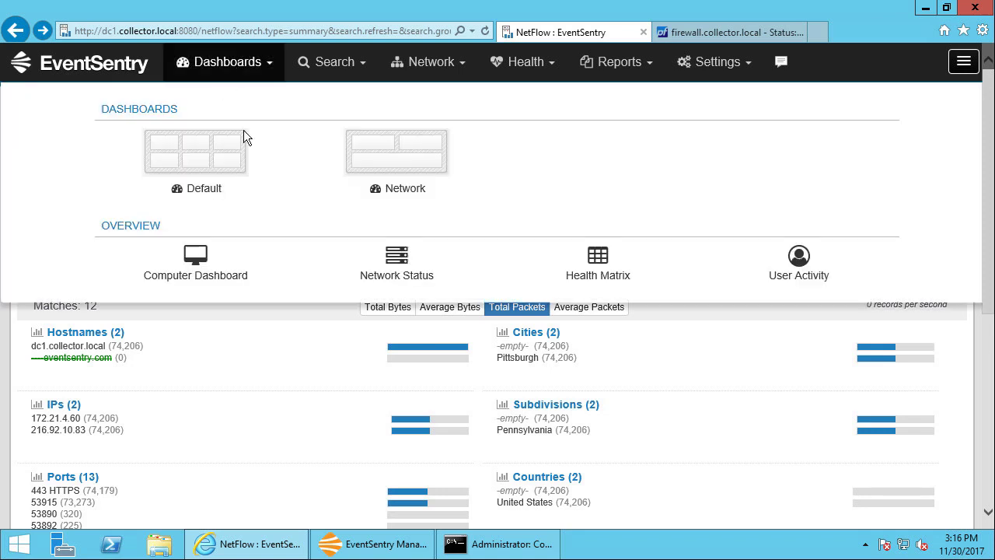
left_click(408, 169)
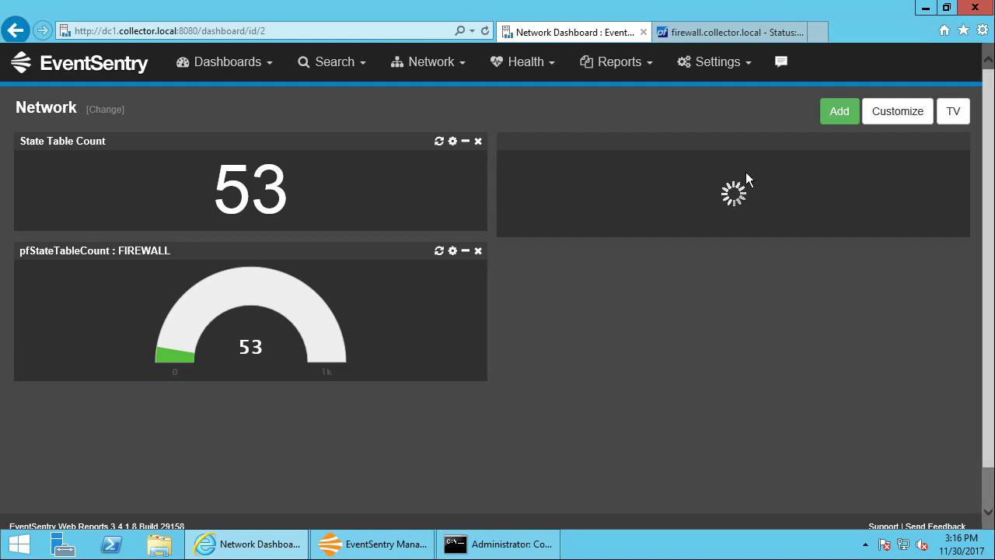
left_click(839, 114)
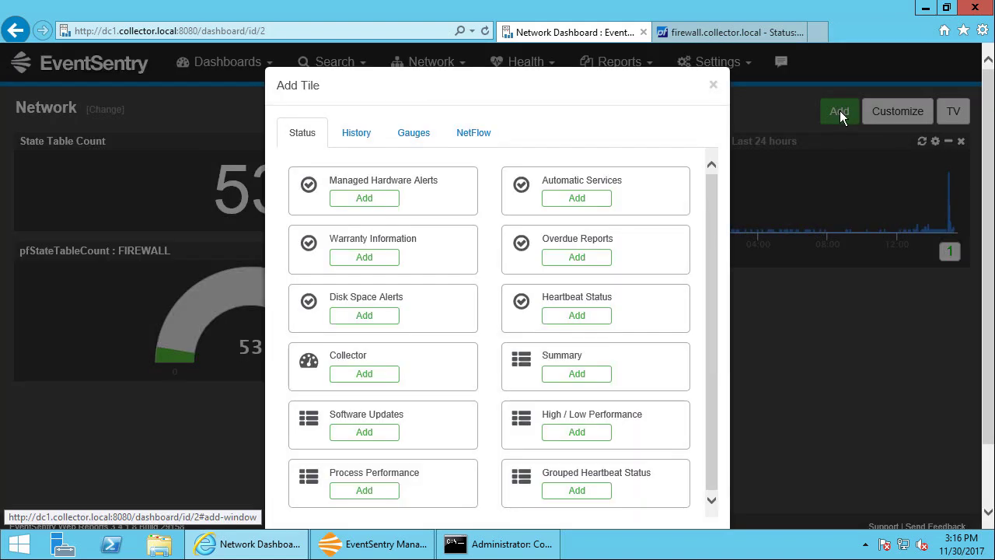
left_click(484, 135)
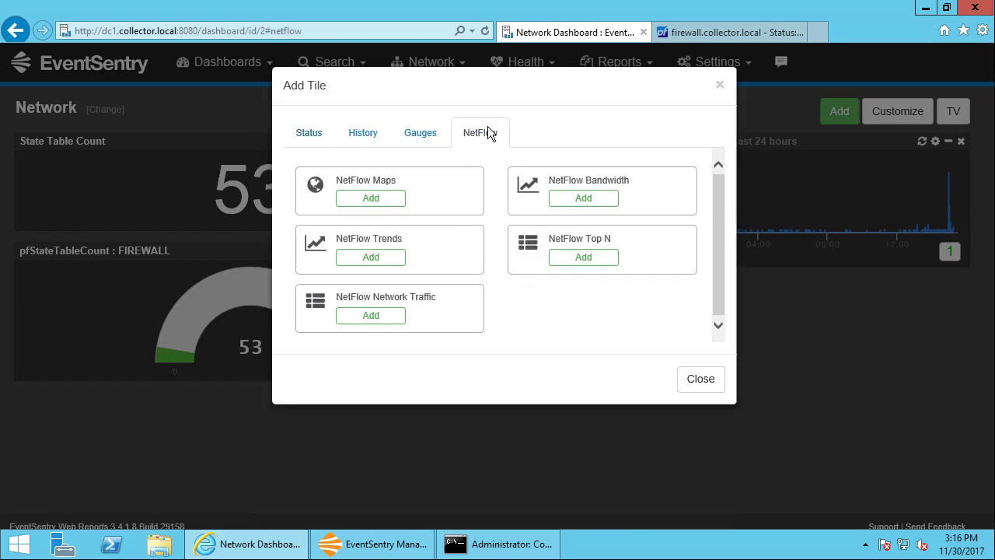
left_click(367, 200)
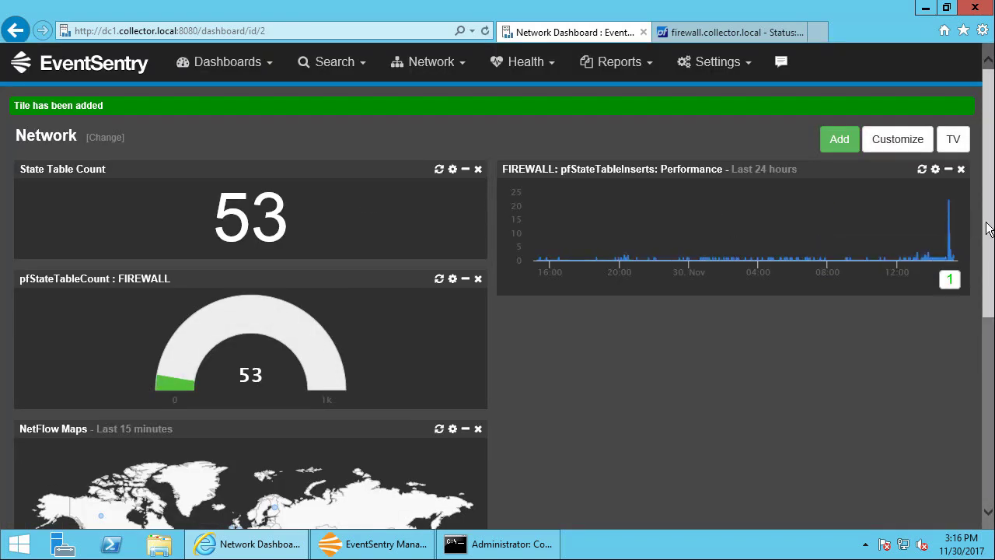
left_click_drag(983, 227, 987, 377)
scroll(987, 377, "up", 1)
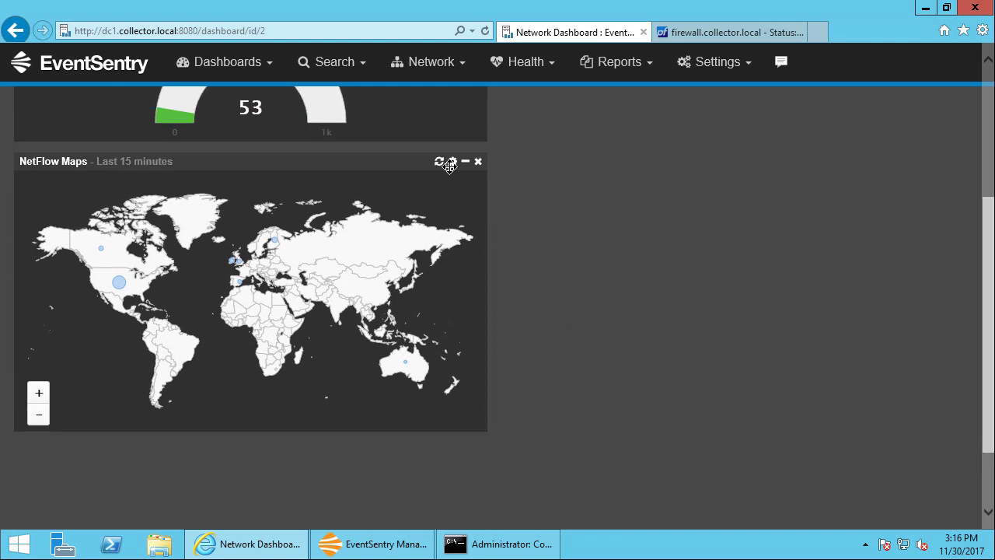
Step: Set the NetFlow Maps tile's map to United States and save the change
left_click(450, 164)
left_click(467, 190)
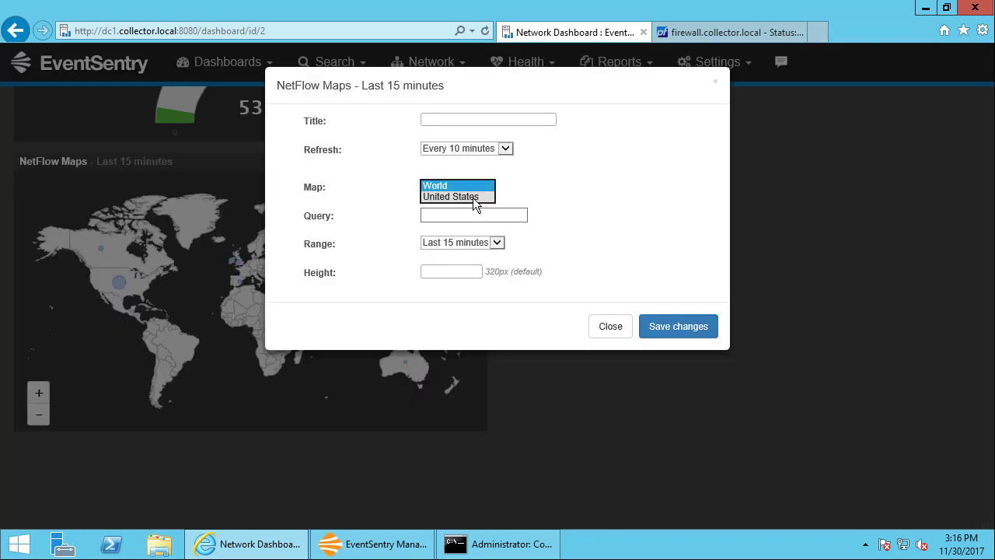
left_click(472, 198)
left_click(675, 328)
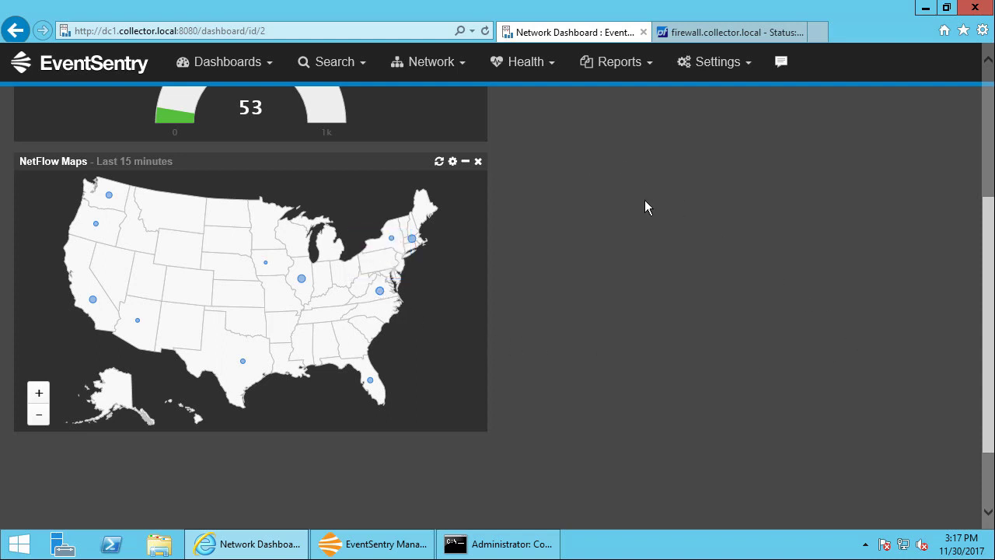
left_click_drag(987, 261, 991, 118)
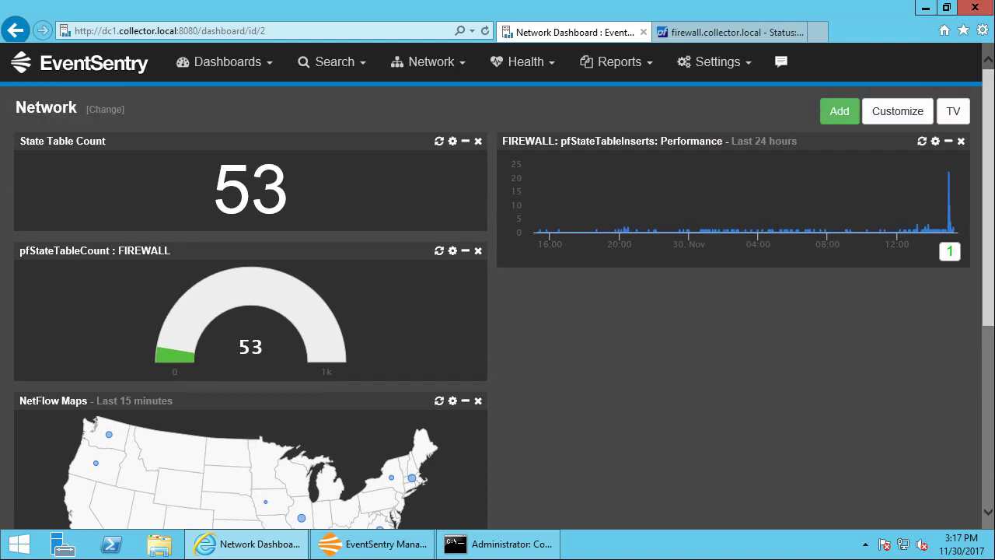